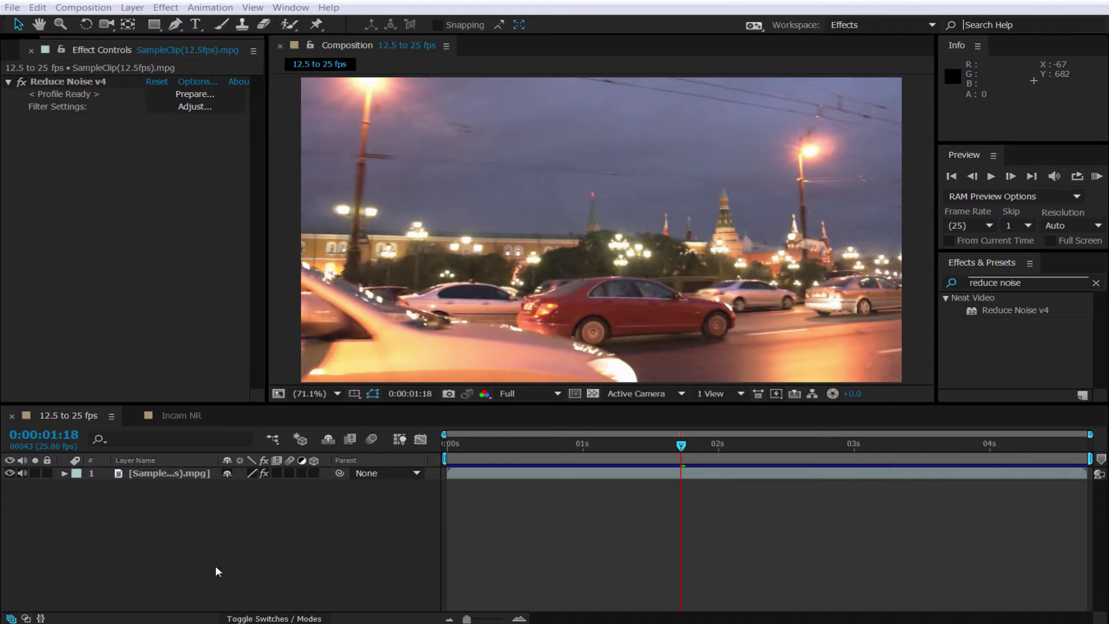
Step: Open Neat Video for the clip and view its Noise Filter Settings: temporal radius 5, Slow Shutter 50%
left_click(188, 93)
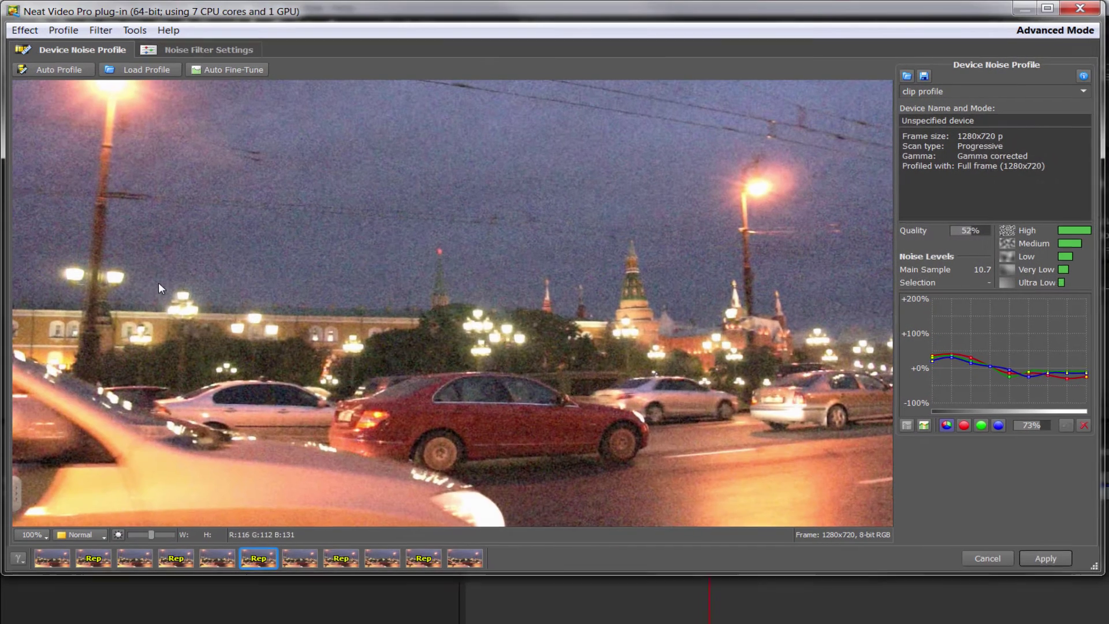
left_click(197, 51)
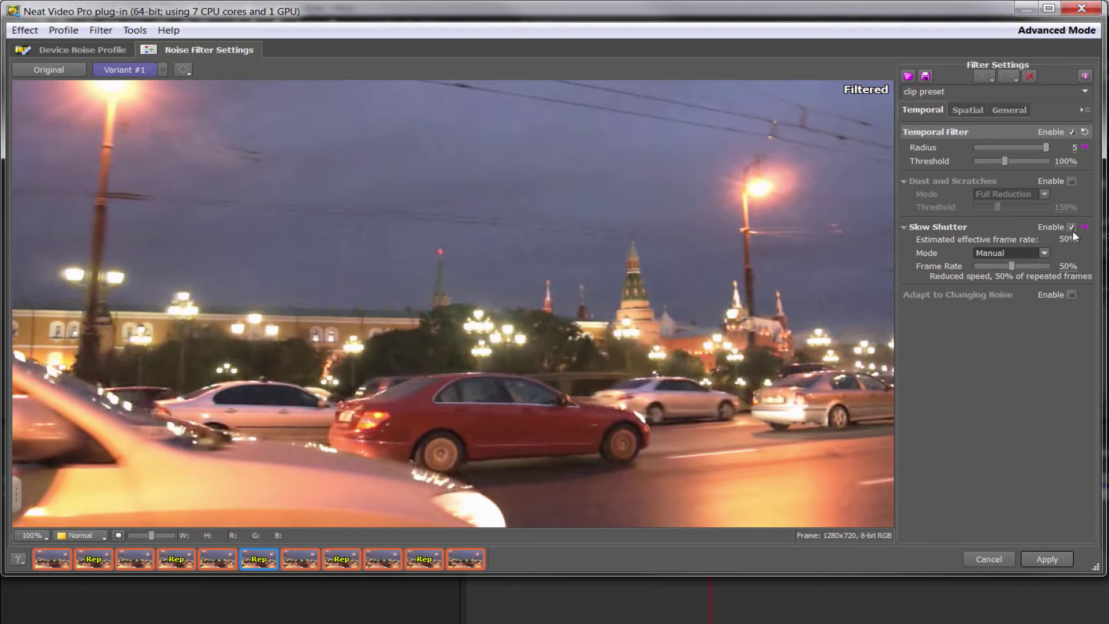
Step: Switch Neat Video from Advanced to Standard mode, then back to Advanced mode
left_click(131, 30)
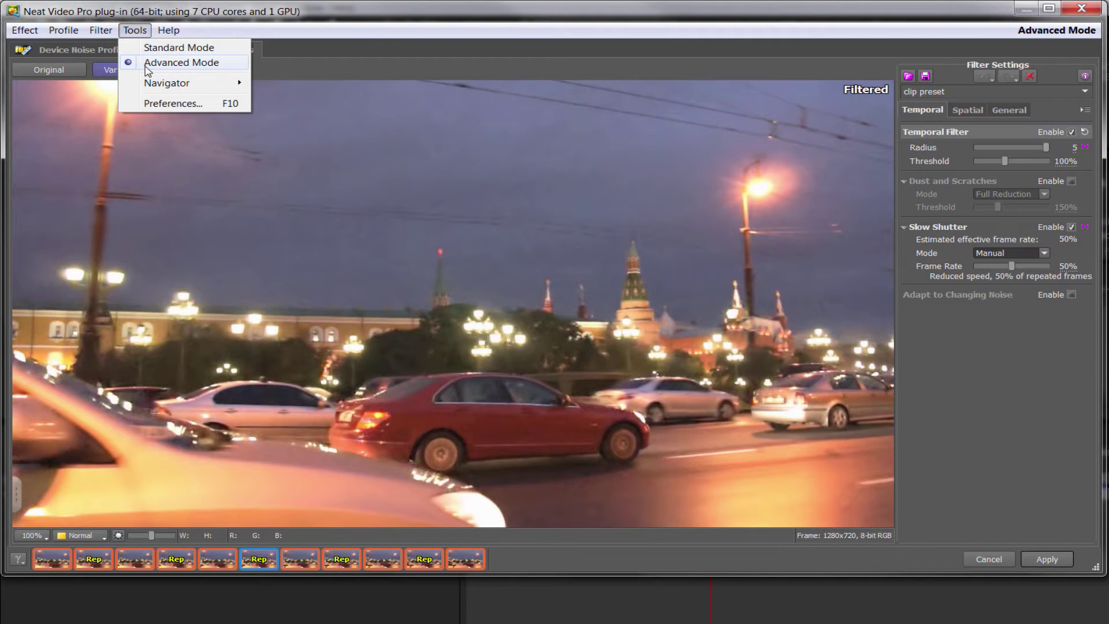
left_click(153, 50)
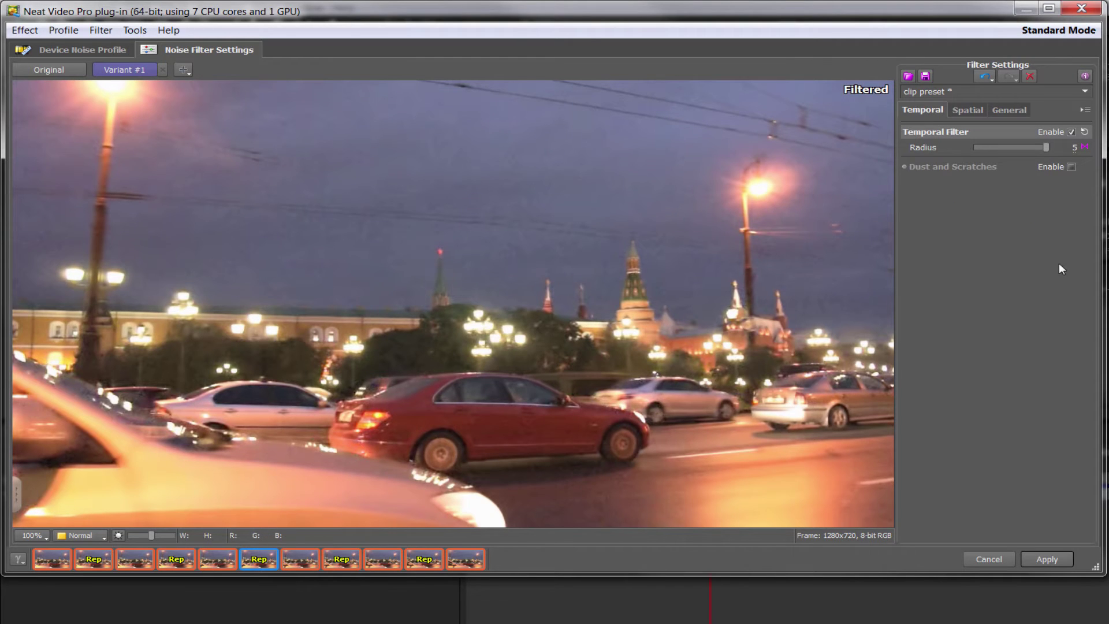
left_click(141, 32)
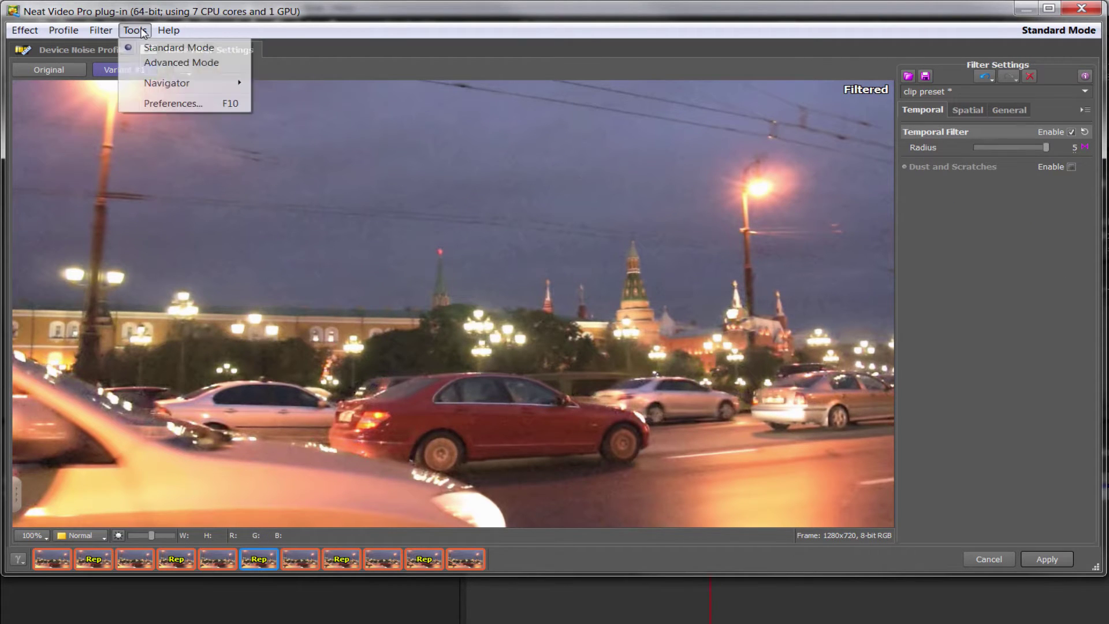
left_click(161, 64)
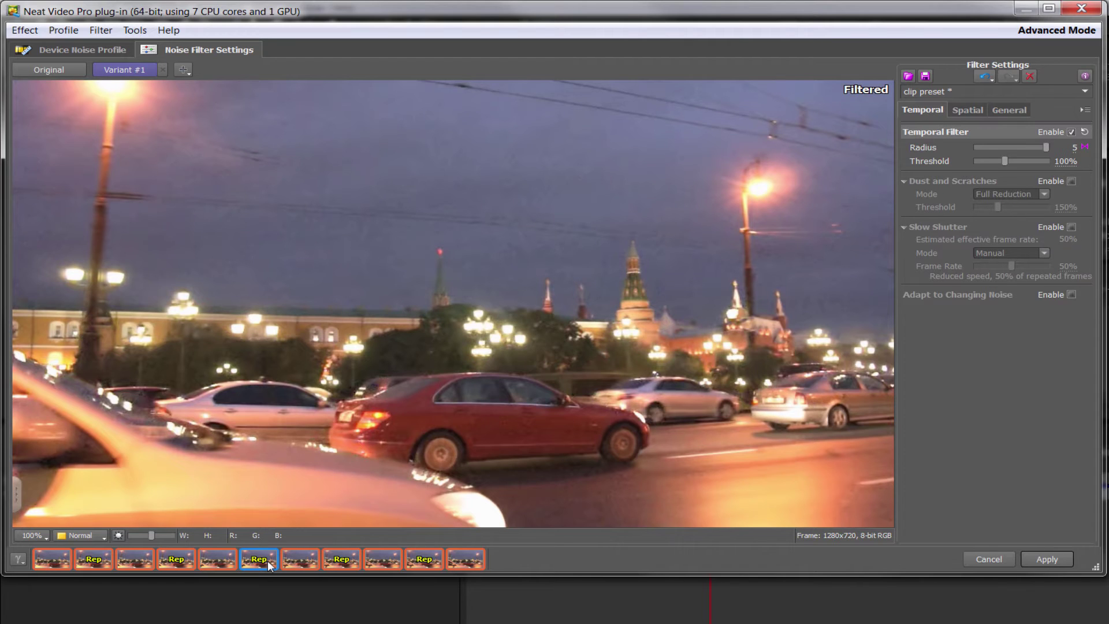
left_click(224, 561)
left_click(267, 560)
left_click(221, 564)
left_click(264, 560)
left_click(309, 560)
left_click(339, 562)
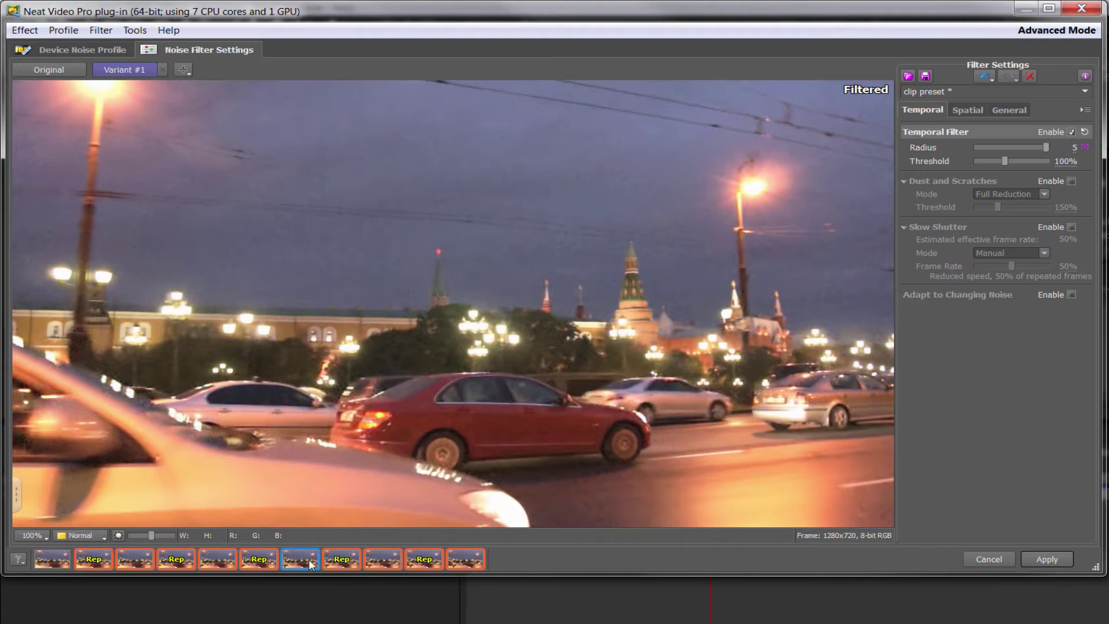
left_click(384, 560)
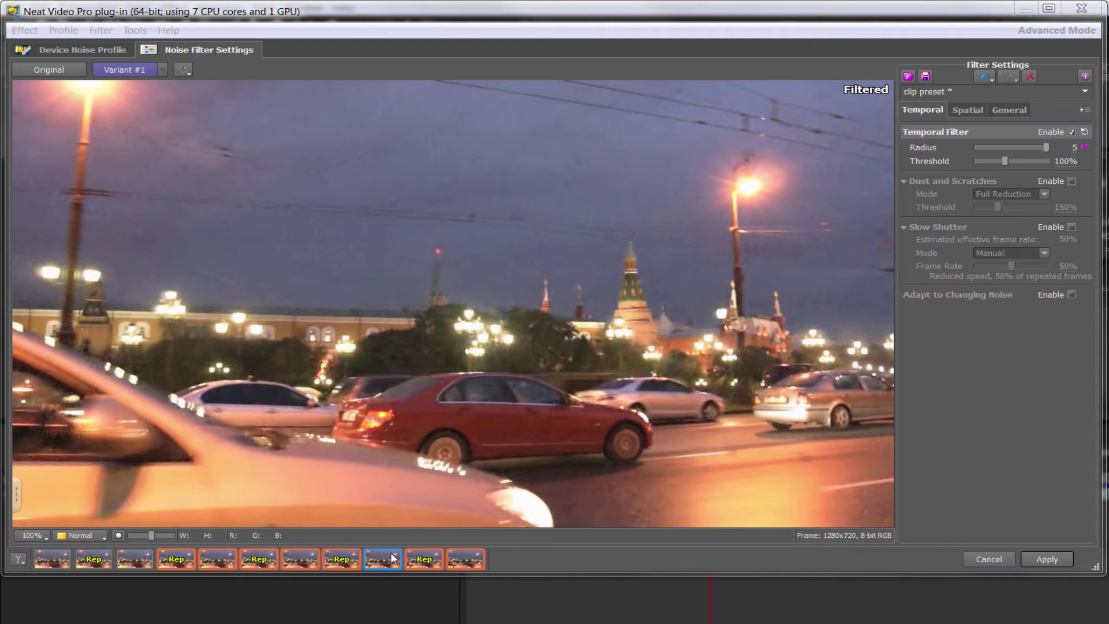
left_click(300, 553)
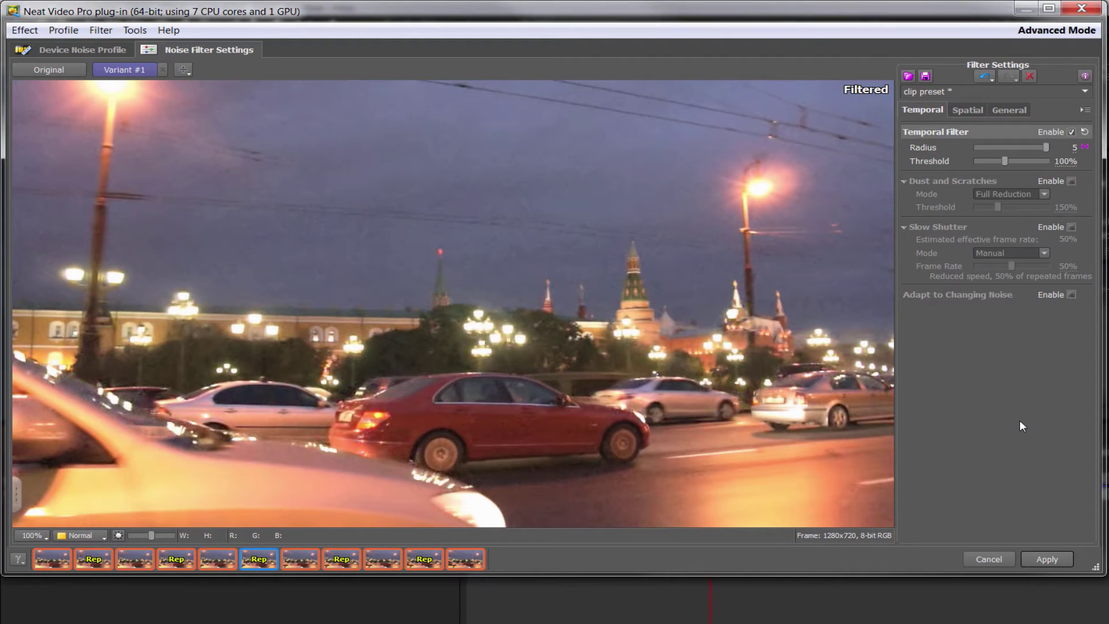
Step: Re-enable Slow Shutter, keeping it in Manual mode at a 50% frame rate
left_click(1070, 227)
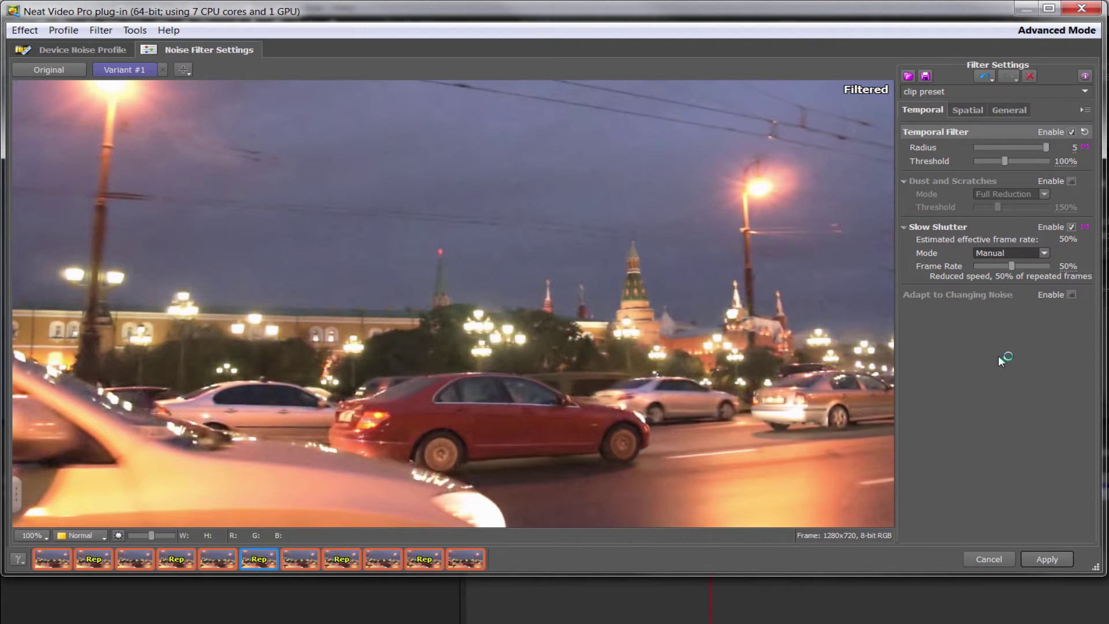
left_click(1044, 254)
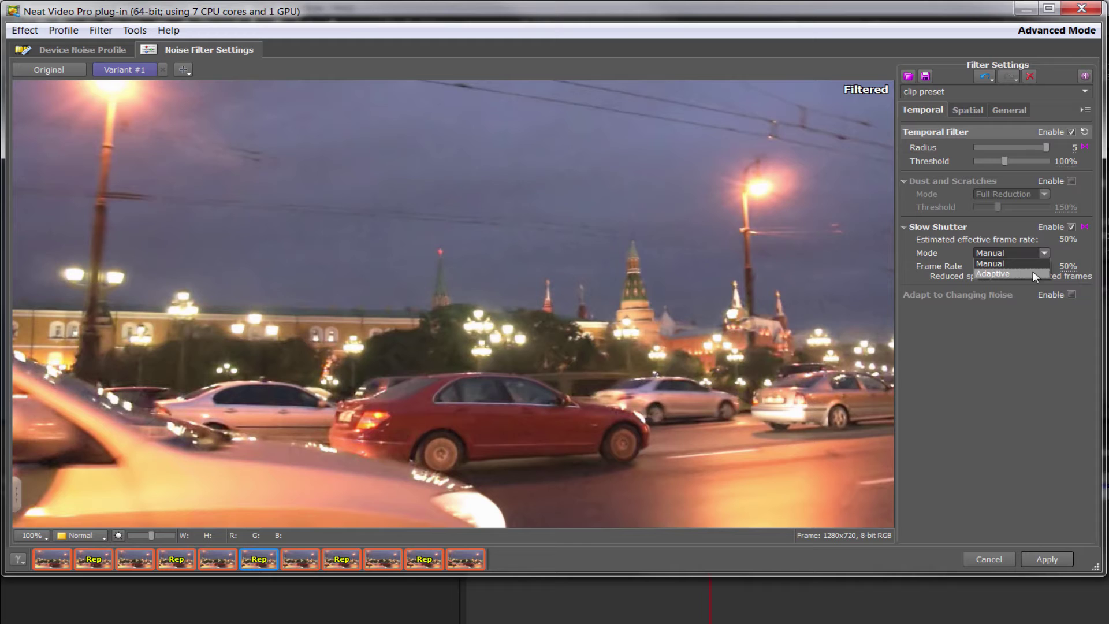
left_click(1029, 261)
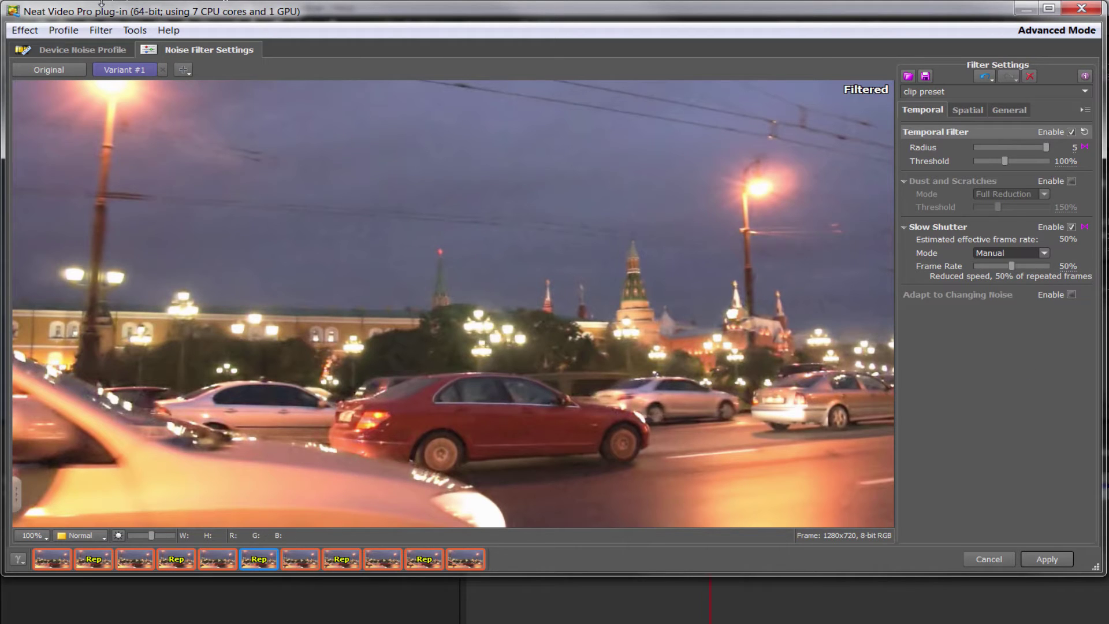
left_click(169, 30)
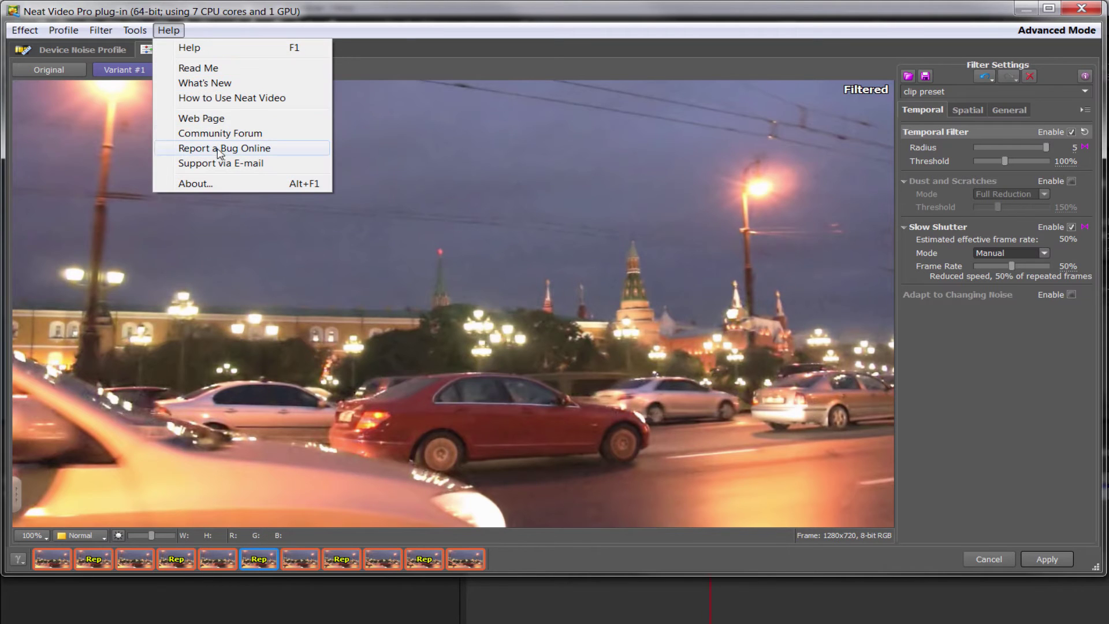
Step: Read the repeated-frames page on neatvideo.com in a maximized Firefox, then minimize the browser
left_click(297, 34)
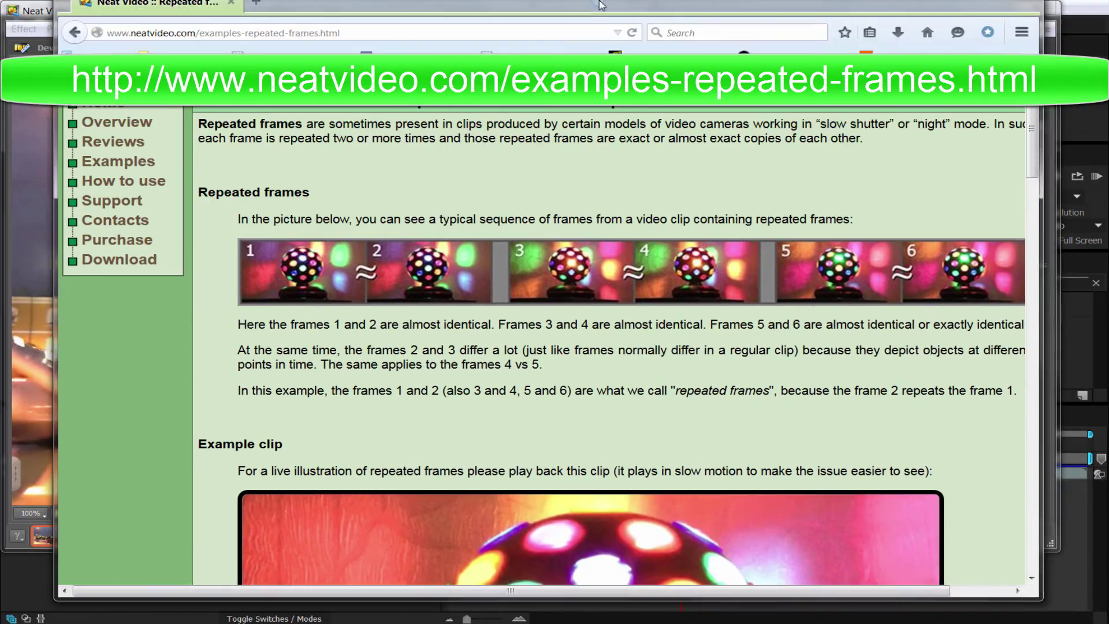
double_click(601, 5)
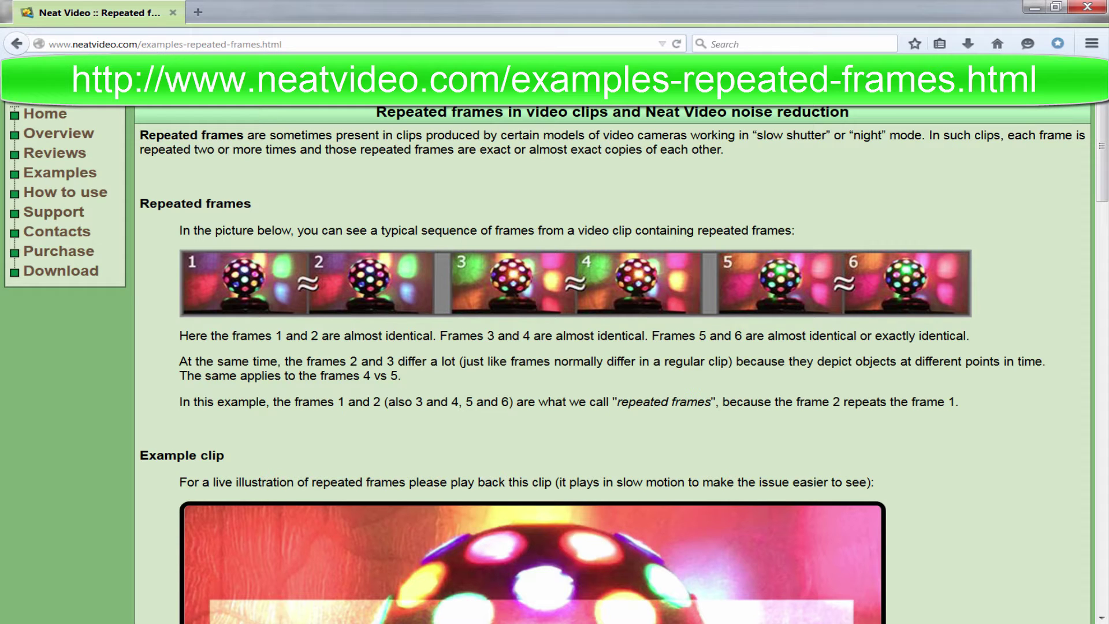
left_click_drag(1102, 161, 1103, 198)
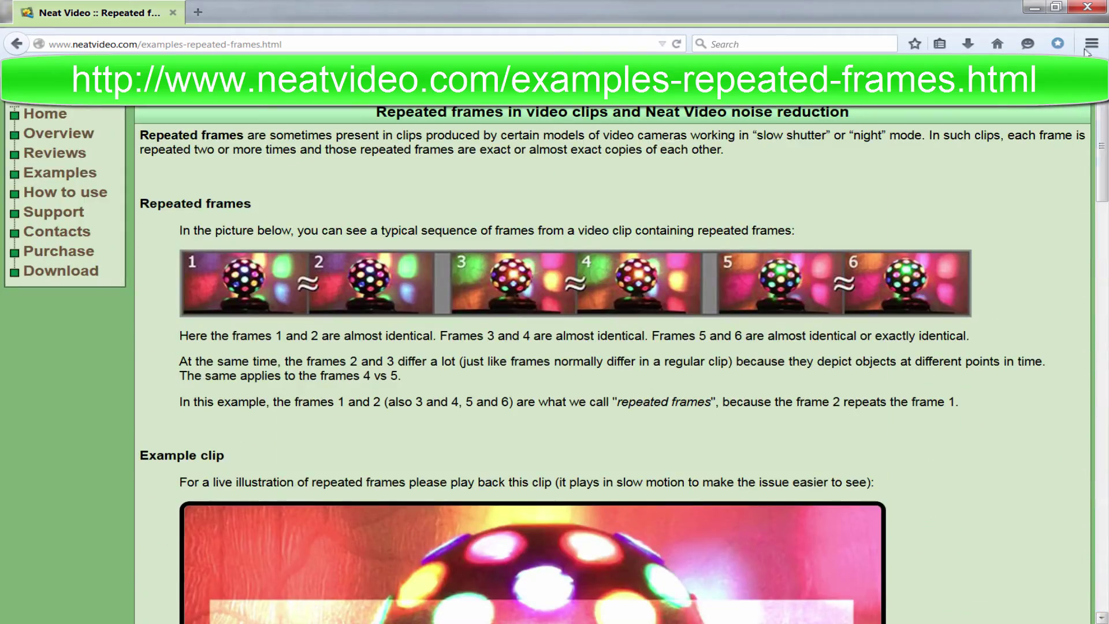
left_click(1038, 10)
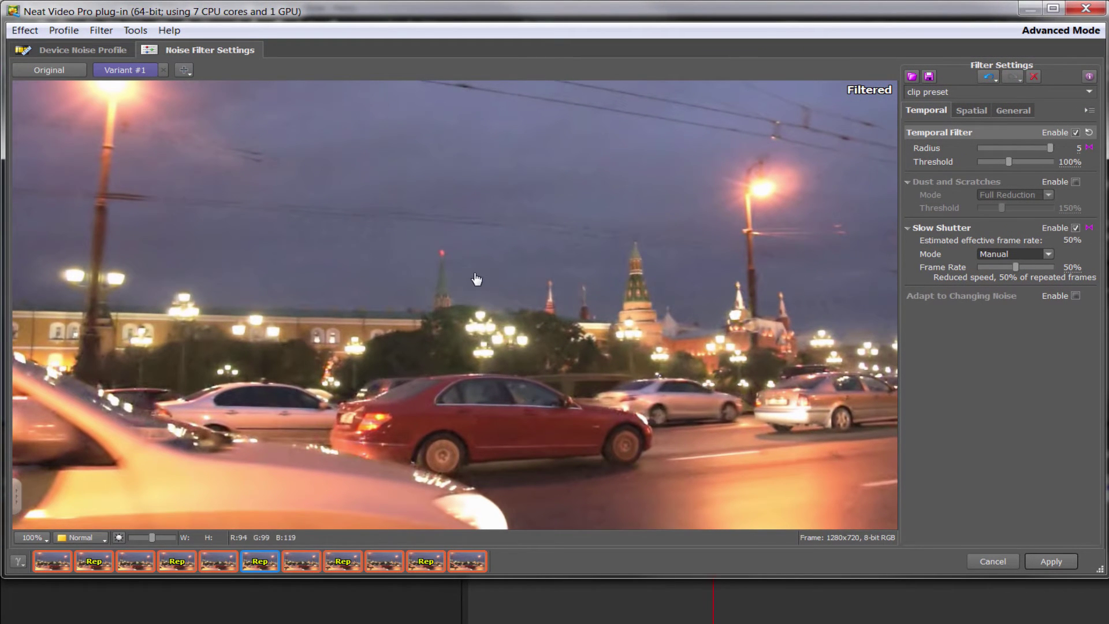
scroll(476, 280, "up", 1)
scroll(476, 279, "up", 1)
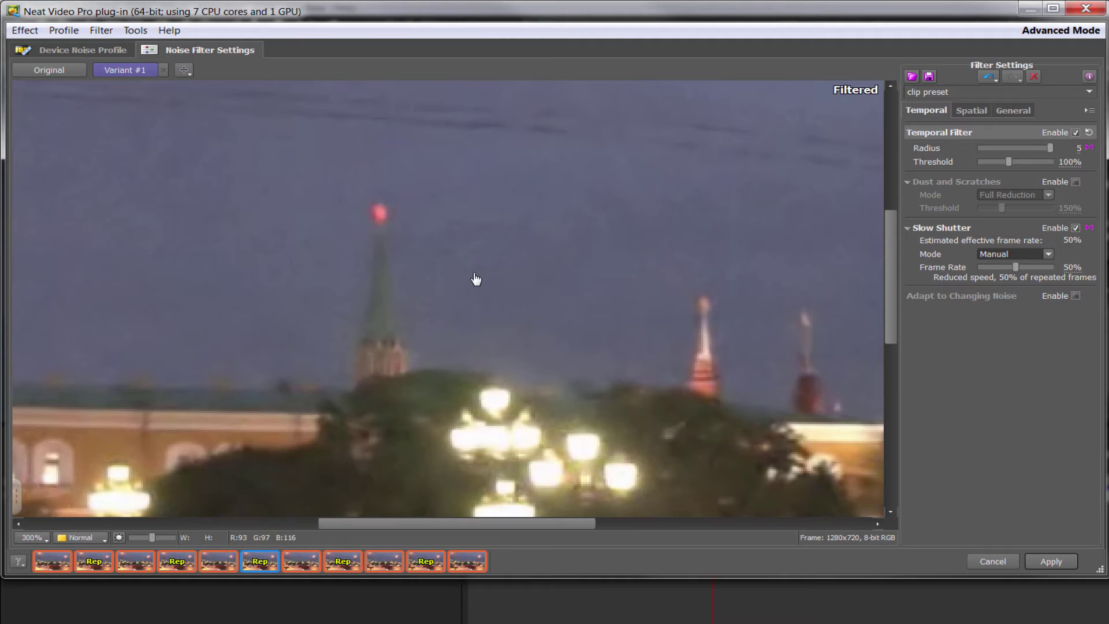
left_click(1076, 227)
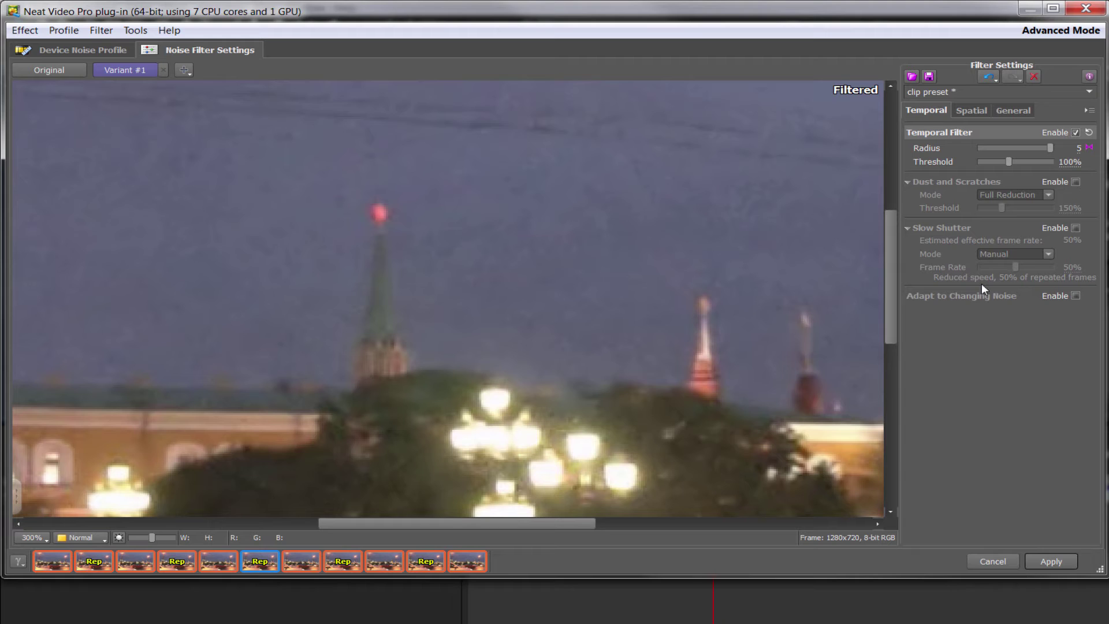
left_click(1075, 228)
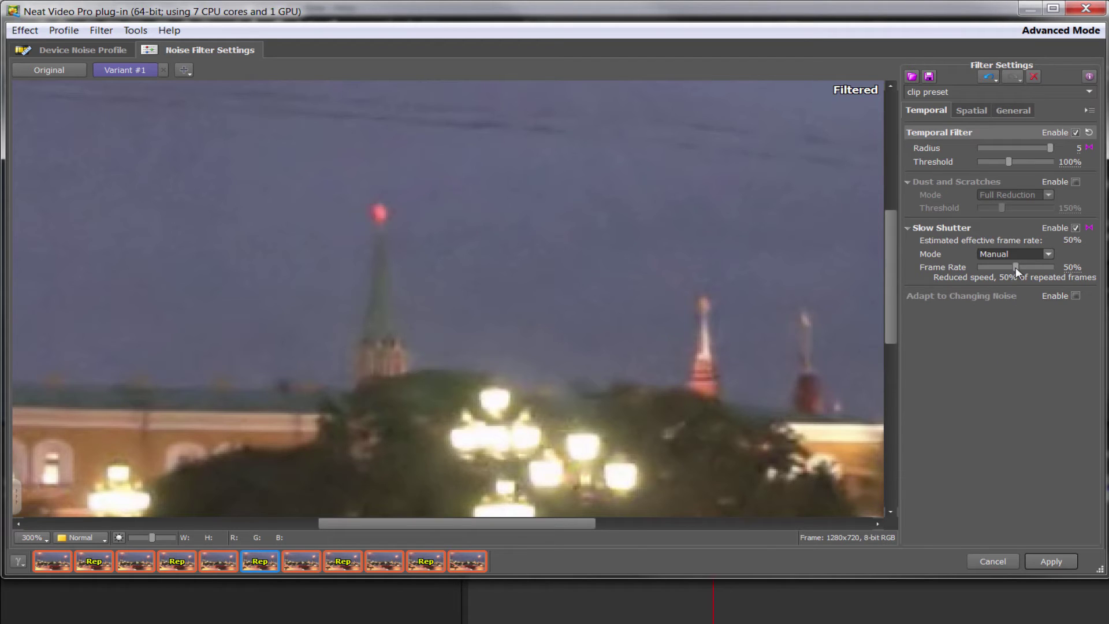
left_click_drag(1016, 267, 1002, 268)
left_click_drag(1002, 269, 984, 271)
left_click_drag(989, 268, 996, 268)
left_click_drag(1010, 268, 1010, 268)
left_click_drag(1006, 269, 1016, 269)
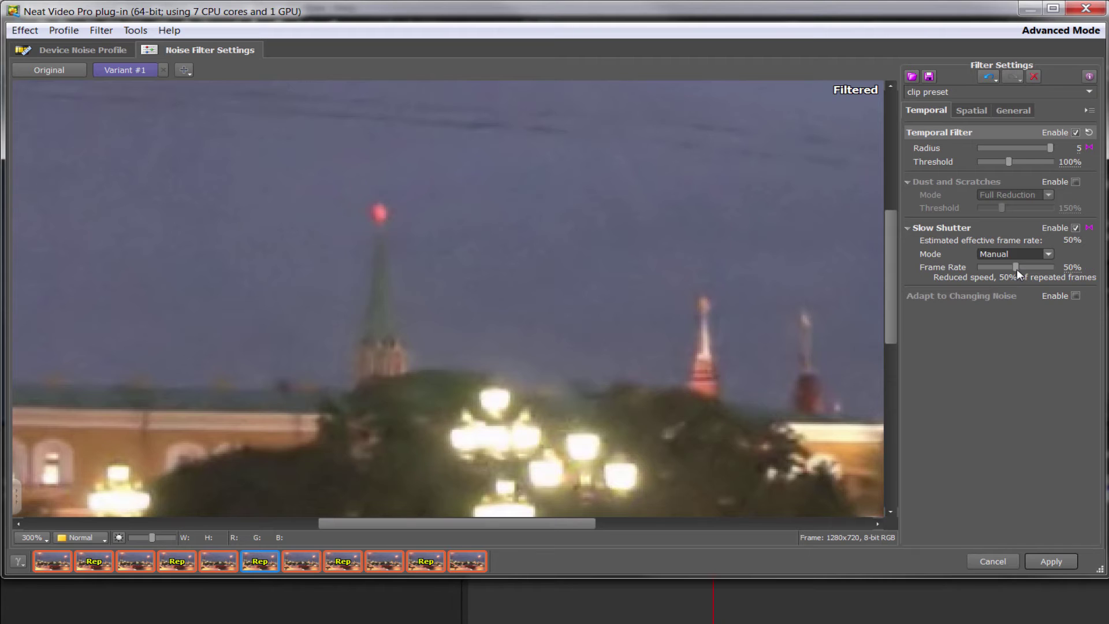
left_click(1075, 228)
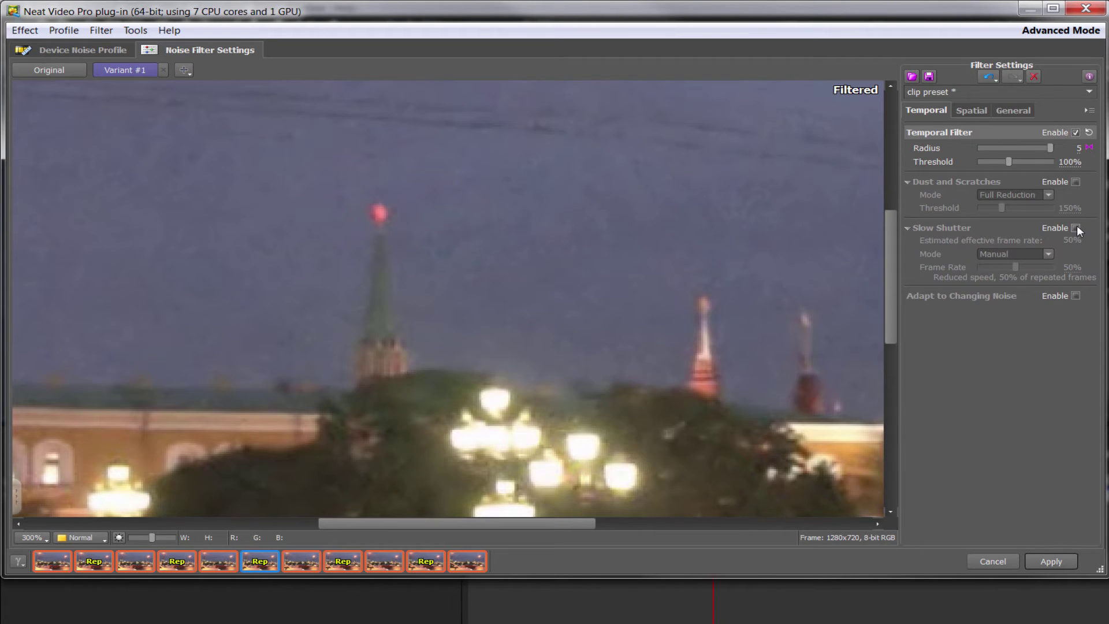
left_click(1075, 228)
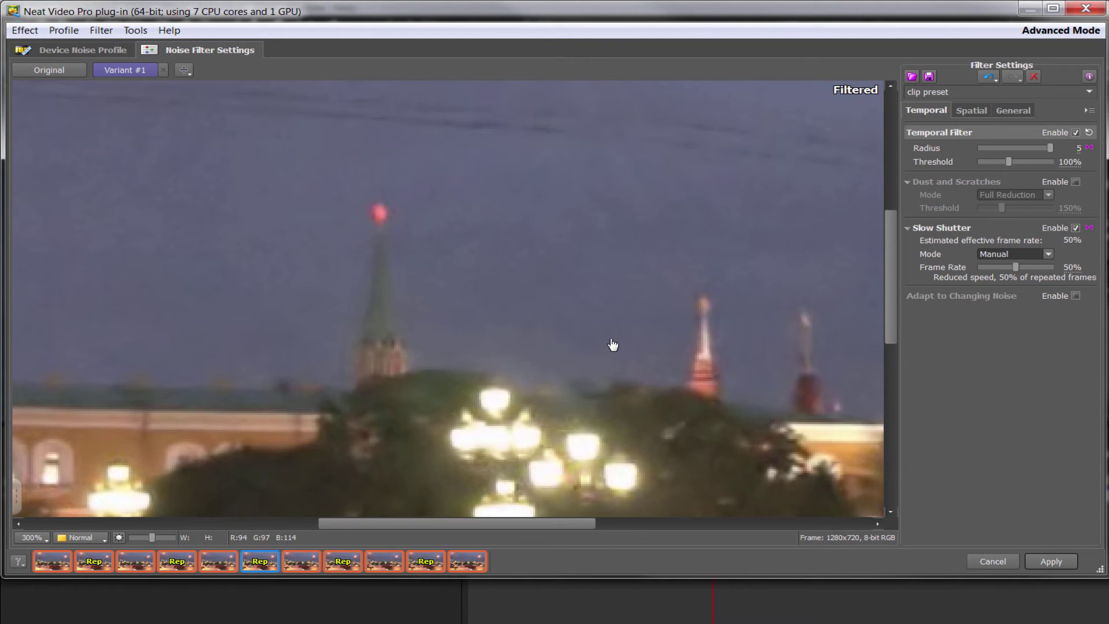
scroll(612, 345, "down", 5)
scroll(612, 344, "up", 2)
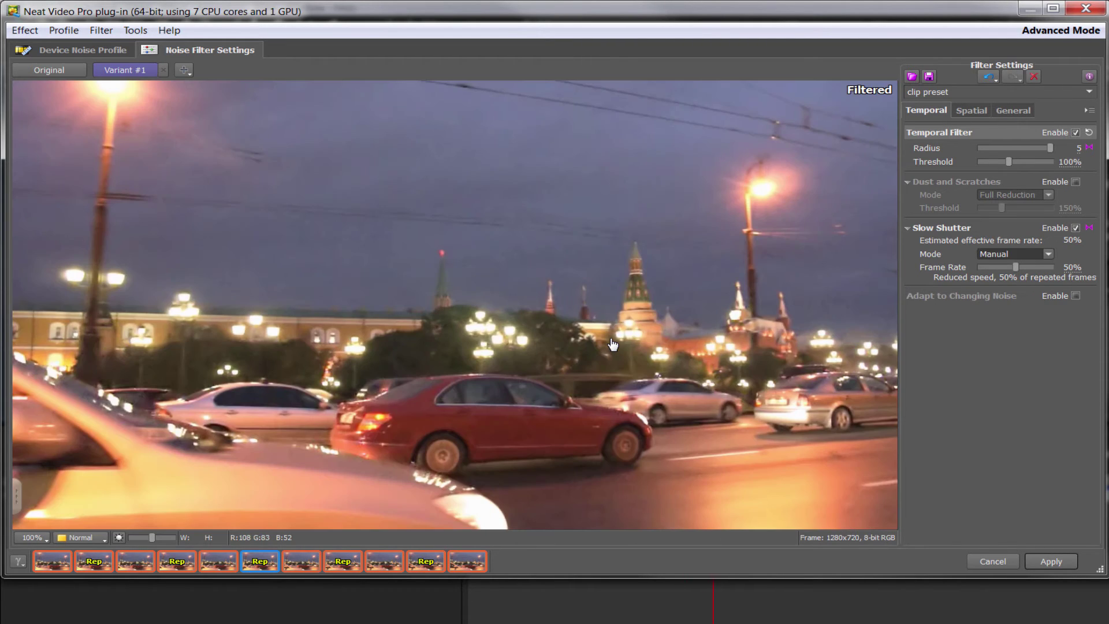
left_click(1075, 228)
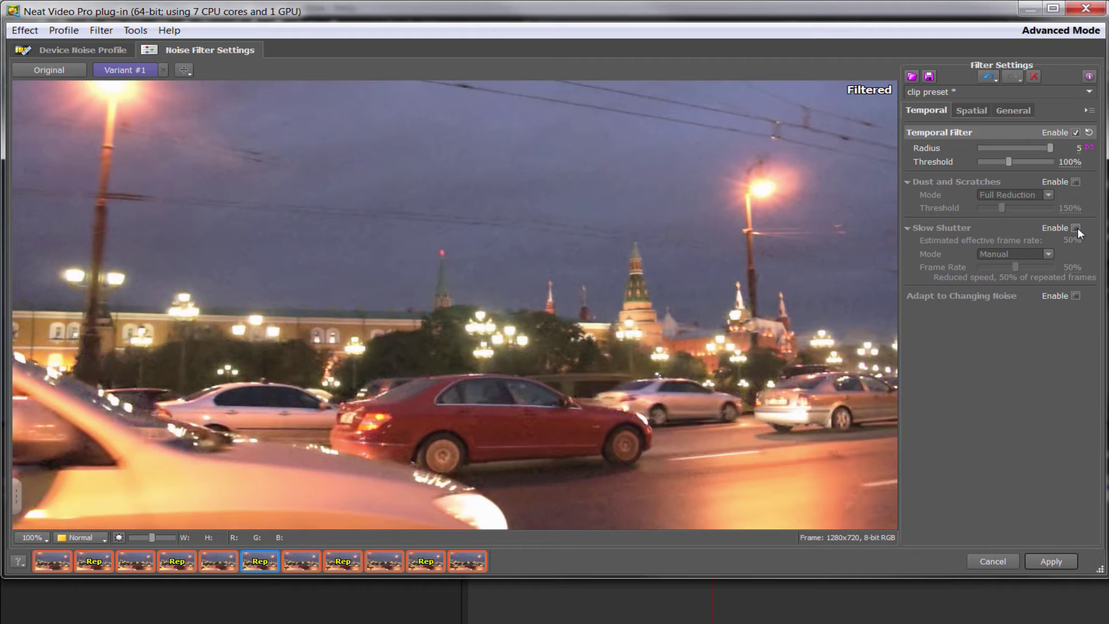
left_click(1075, 228)
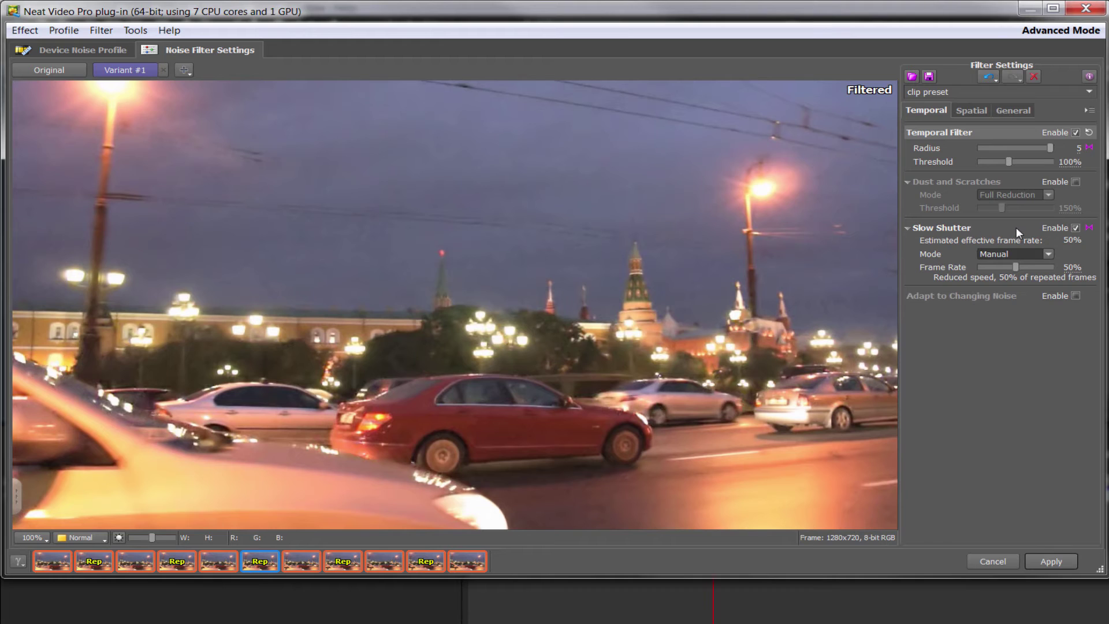
left_click(1075, 227)
left_click(1076, 227)
Step: Apply the filter, switch to the Incam NR composition and zoom its timeline around the current frame
left_click(1050, 562)
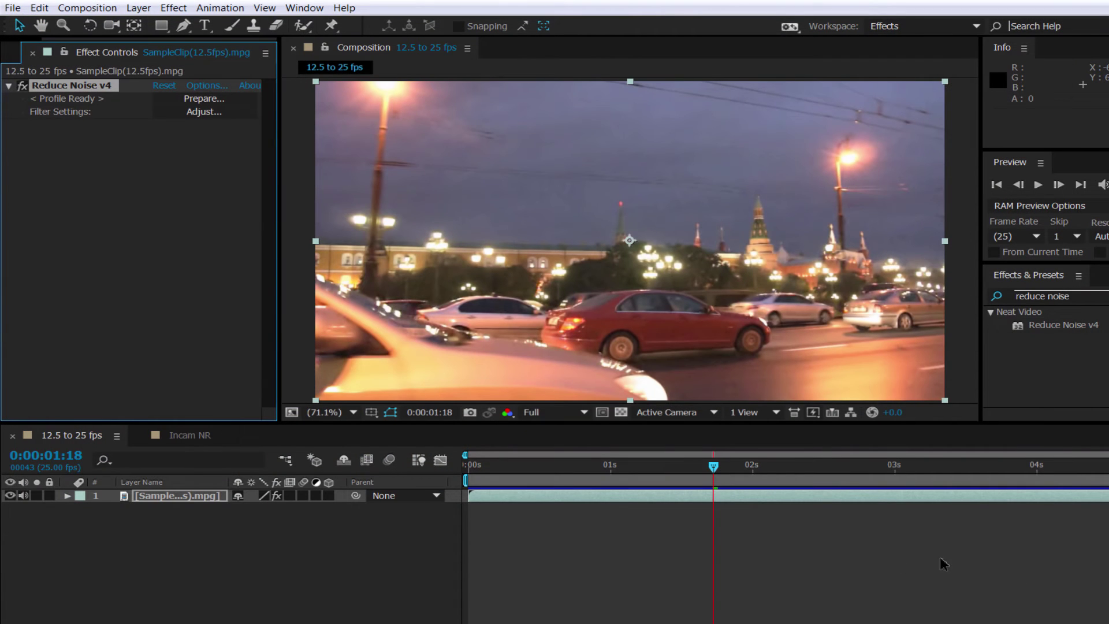
left_click(188, 436)
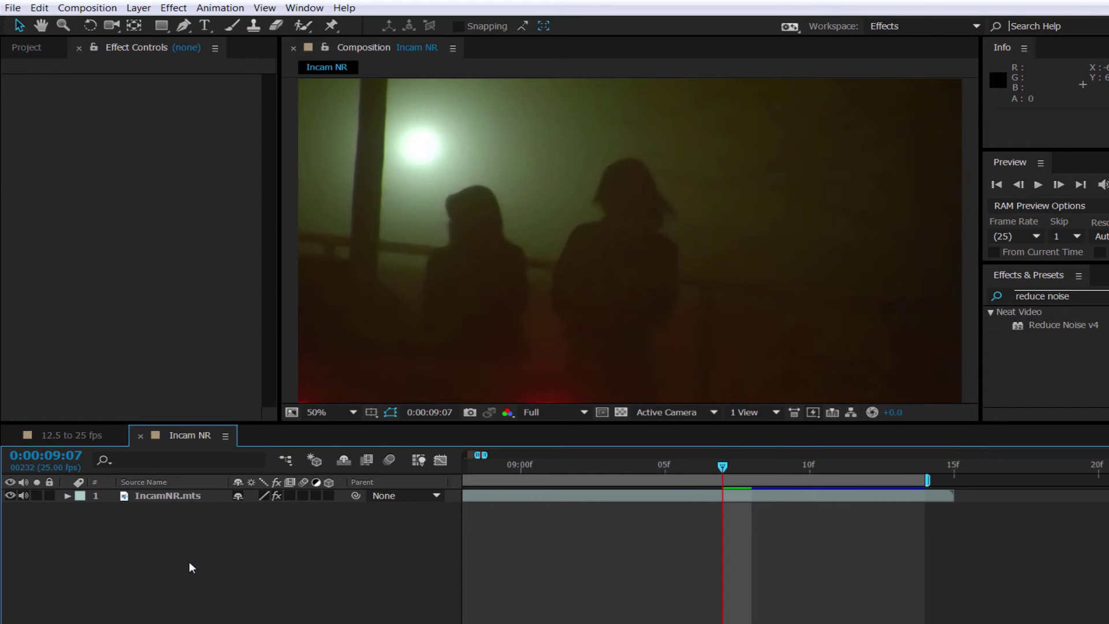
left_click_drag(484, 454, 487, 462)
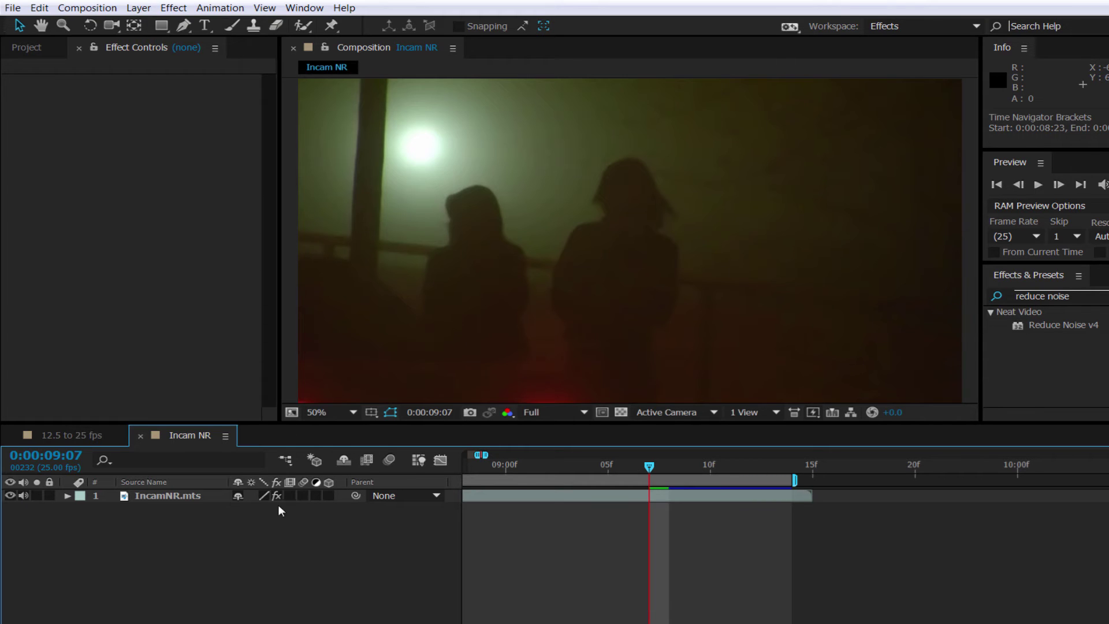
Step: Select the IncamNR.mts layer to show its Reduce Noise v4 effect controls
left_click(149, 500)
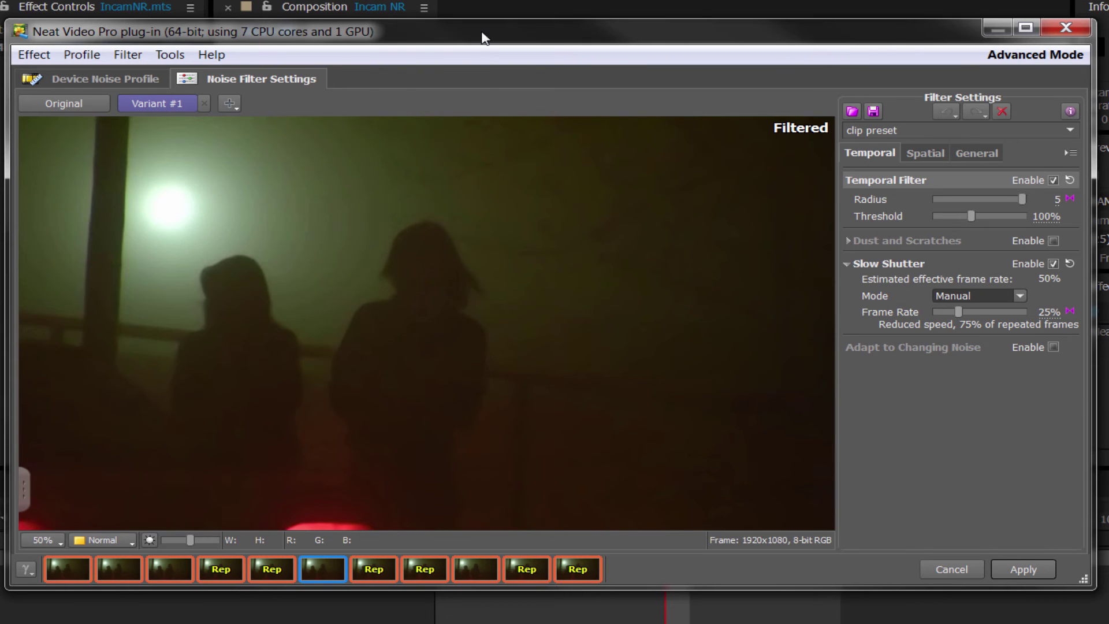
Step: Move and enlarge the Neat Video window, then zoom the preview to 200% on the figure's silhouette
left_click_drag(482, 33, 415, 12)
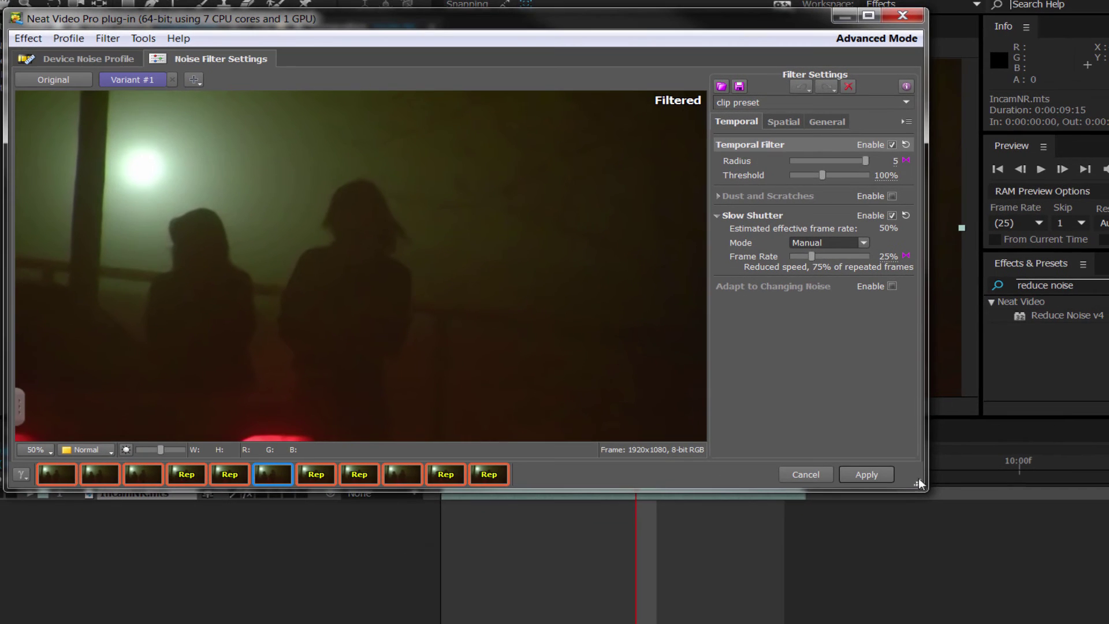
left_click_drag(915, 482, 1019, 610)
scroll(411, 461, "up", 1)
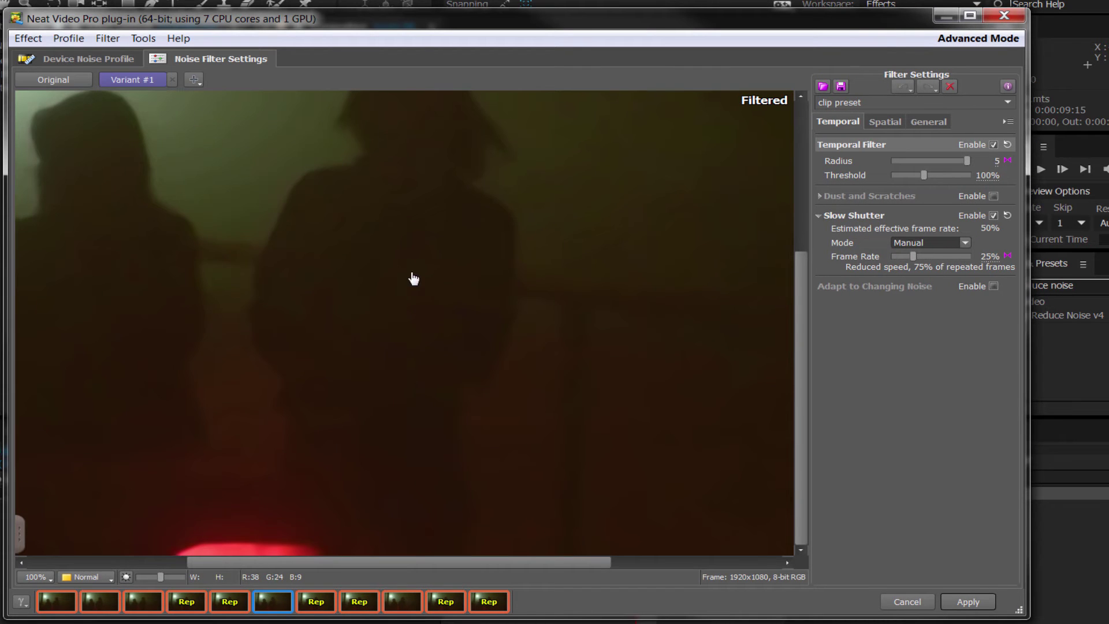
left_click_drag(798, 316, 802, 198)
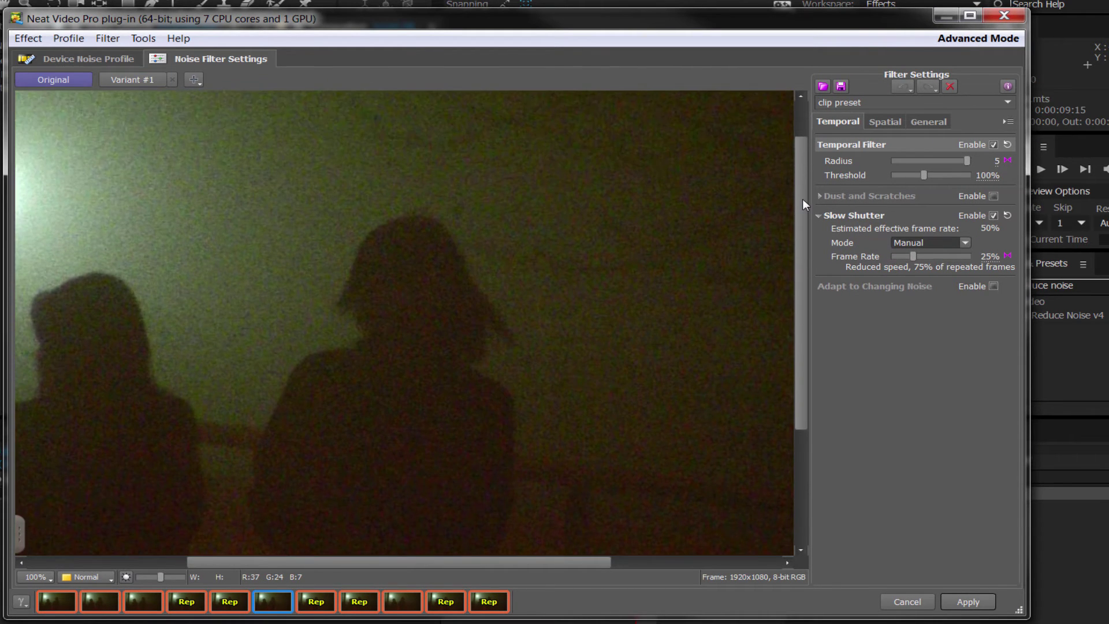
scroll(458, 250, "up", 1)
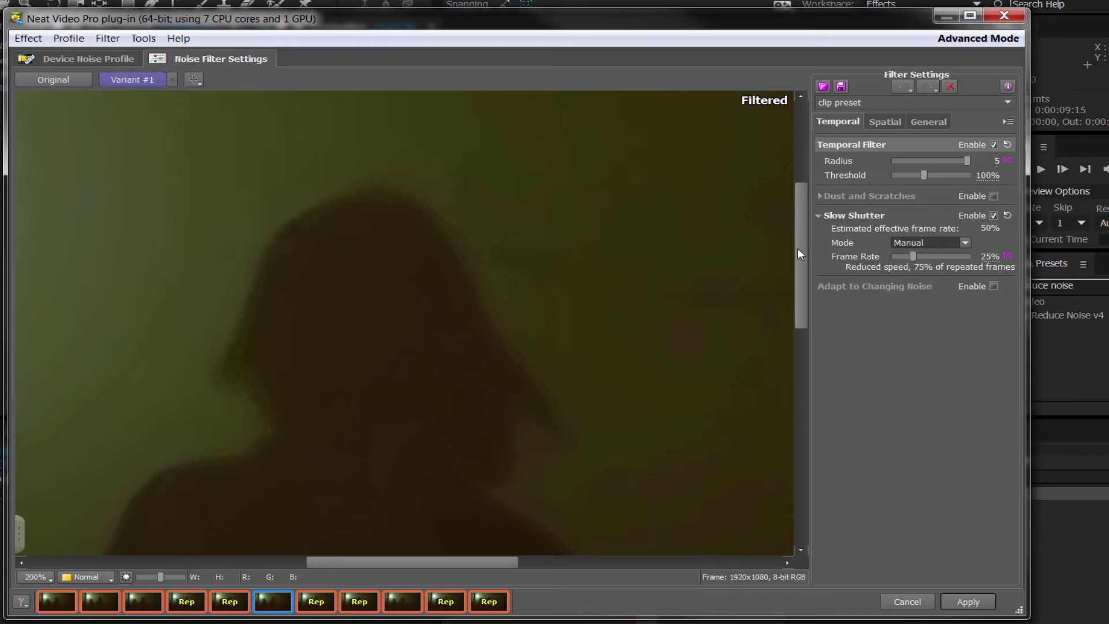
left_click_drag(795, 254, 800, 234)
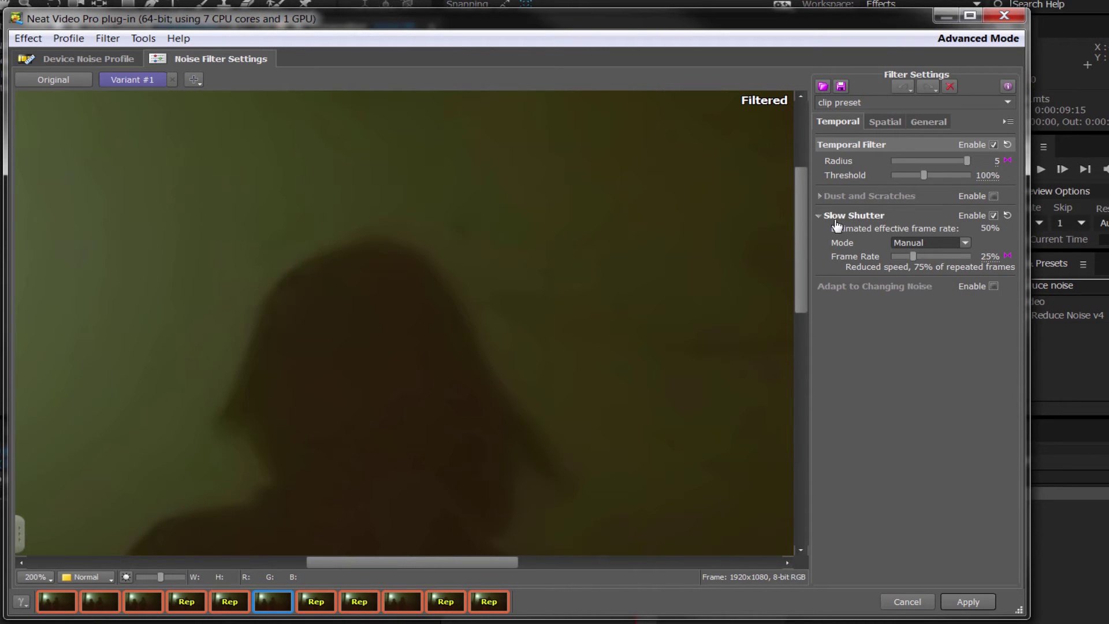
Step: Uncheck Slow Shutter Enable for the IncamNR.mts clip
left_click(993, 216)
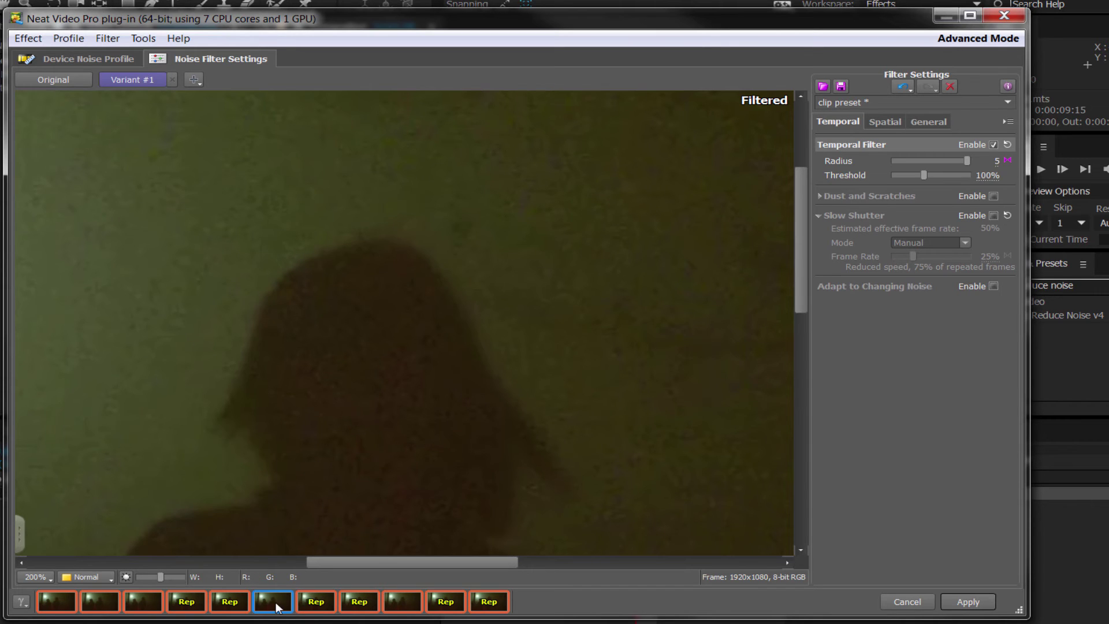
left_click(312, 607)
left_click(357, 603)
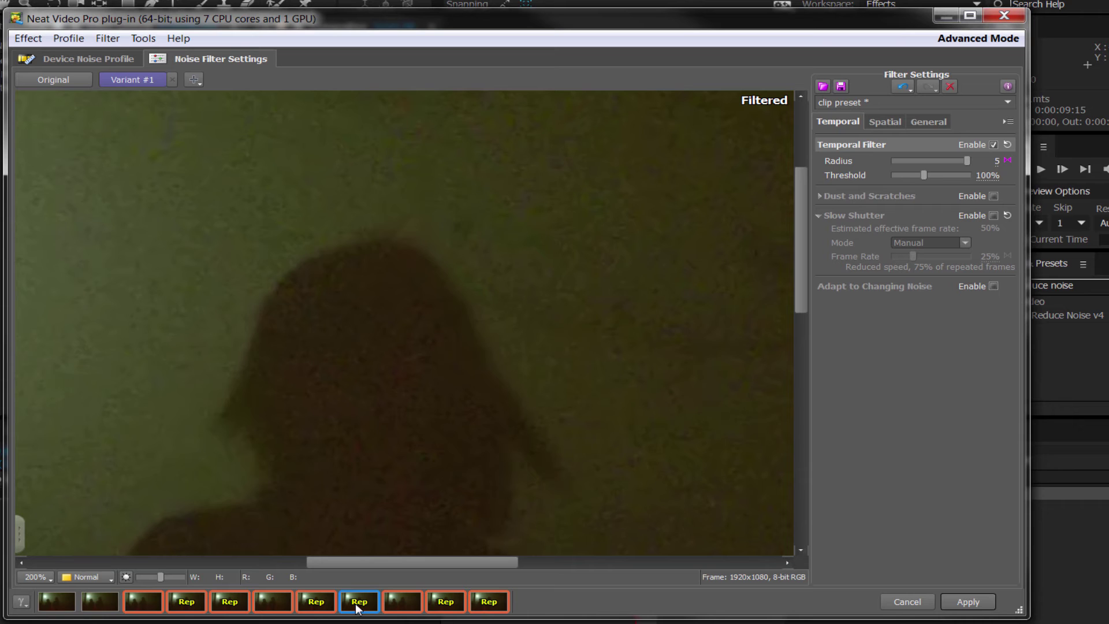
left_click(325, 607)
left_click(285, 606)
left_click(309, 607)
left_click(355, 611)
left_click(404, 600)
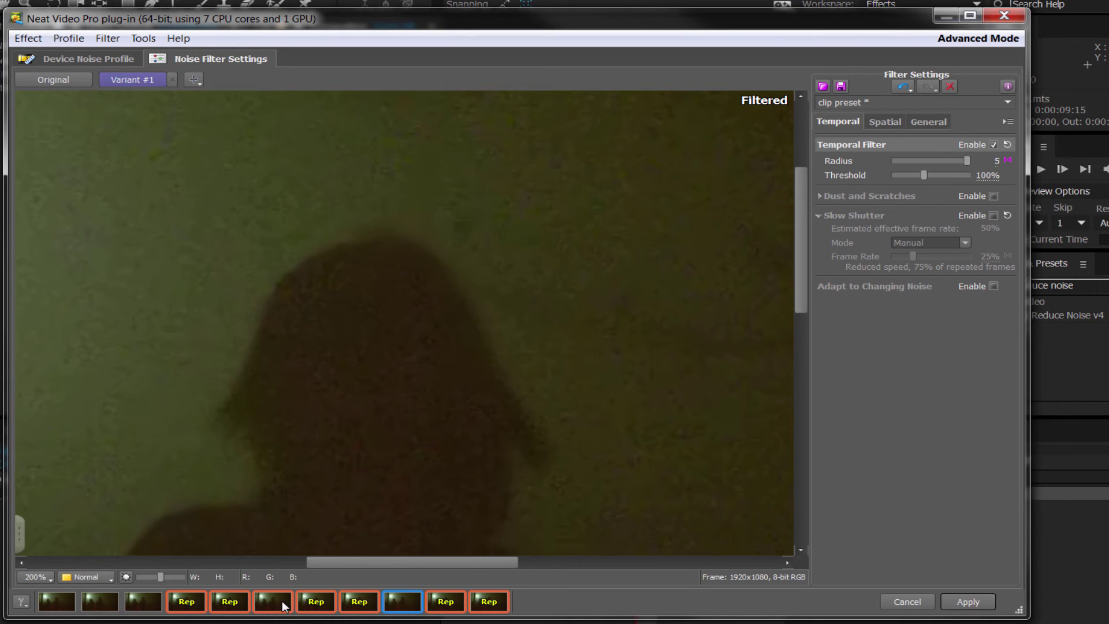
left_click(282, 601)
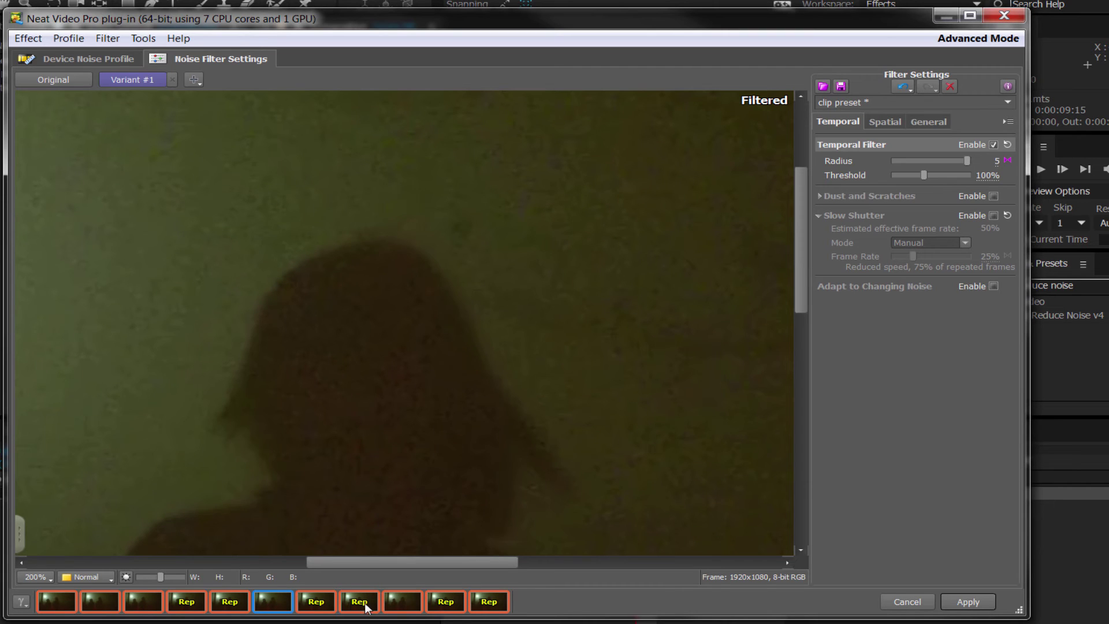
left_click(404, 601)
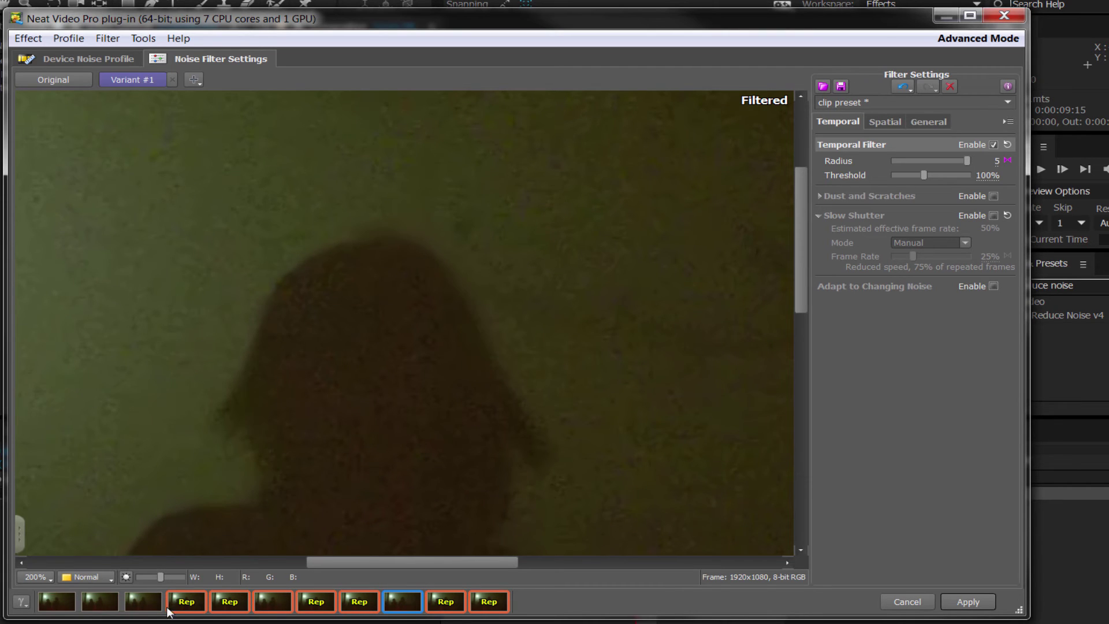
left_click(152, 601)
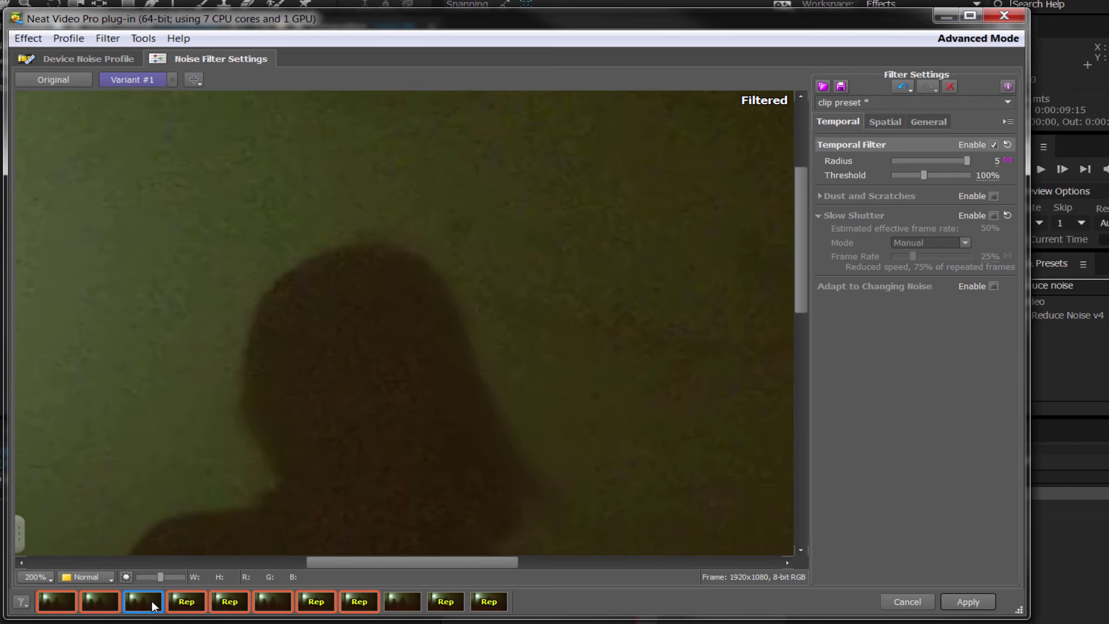
left_click(277, 603)
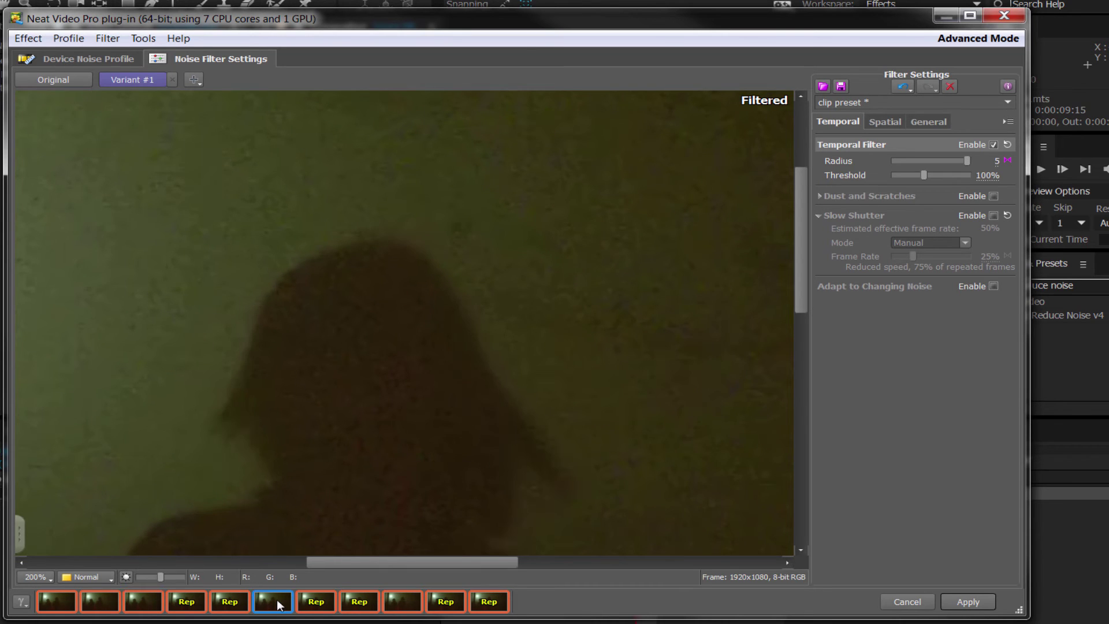
left_click(312, 606)
Step: Re-enable Slow Shutter and try frame rates of 50%, 33%, 0%, 20% and 33%
left_click(993, 216)
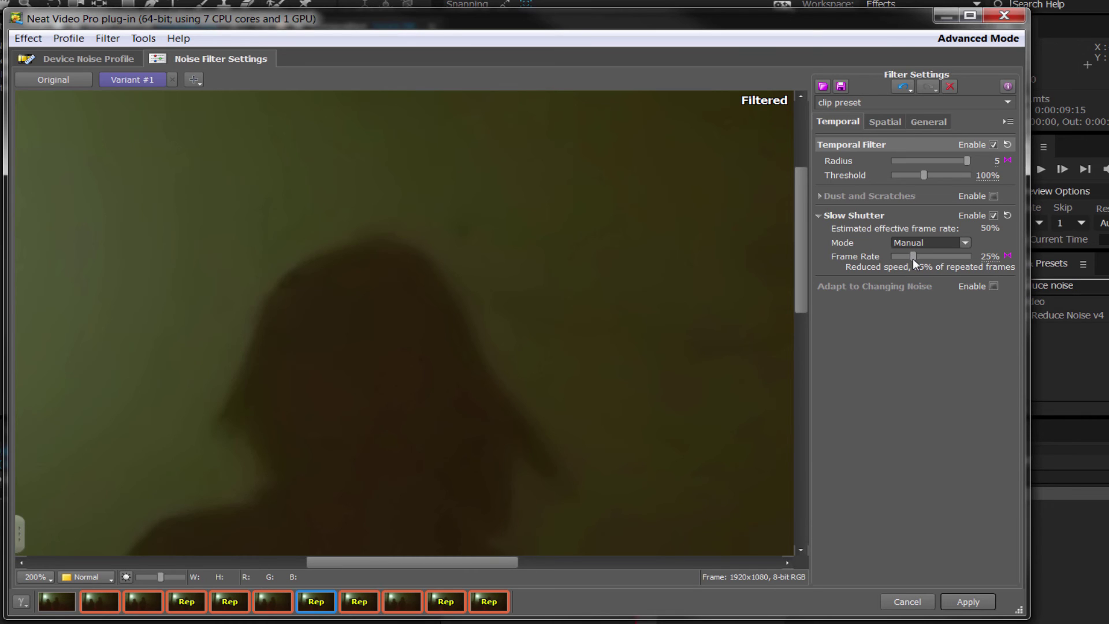
left_click_drag(913, 258, 927, 259)
left_click_drag(932, 258, 923, 254)
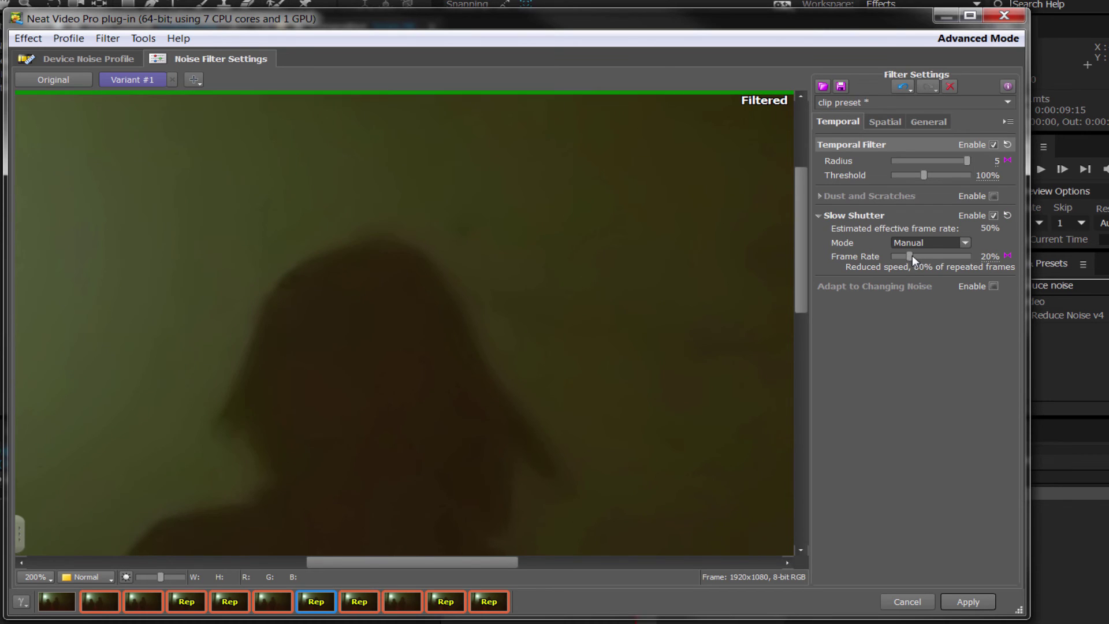
left_click_drag(913, 254, 881, 258)
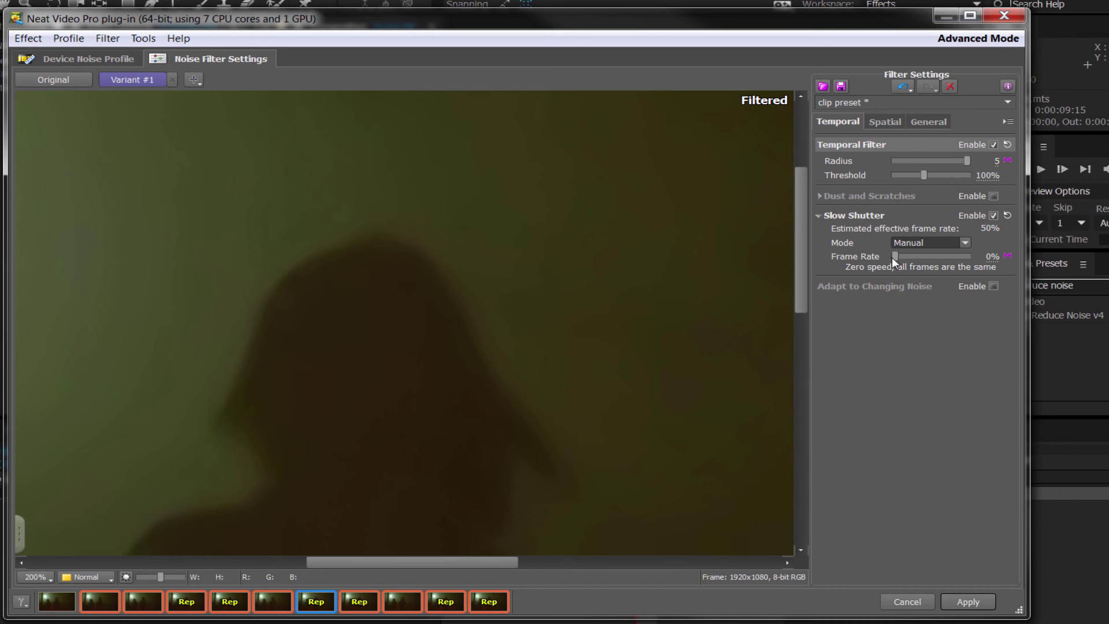
left_click_drag(896, 258, 909, 258)
left_click_drag(910, 258, 920, 261)
Step: Enter 25% as the Slow Shutter frame rate
left_click(990, 255)
type("25")
key("Return")
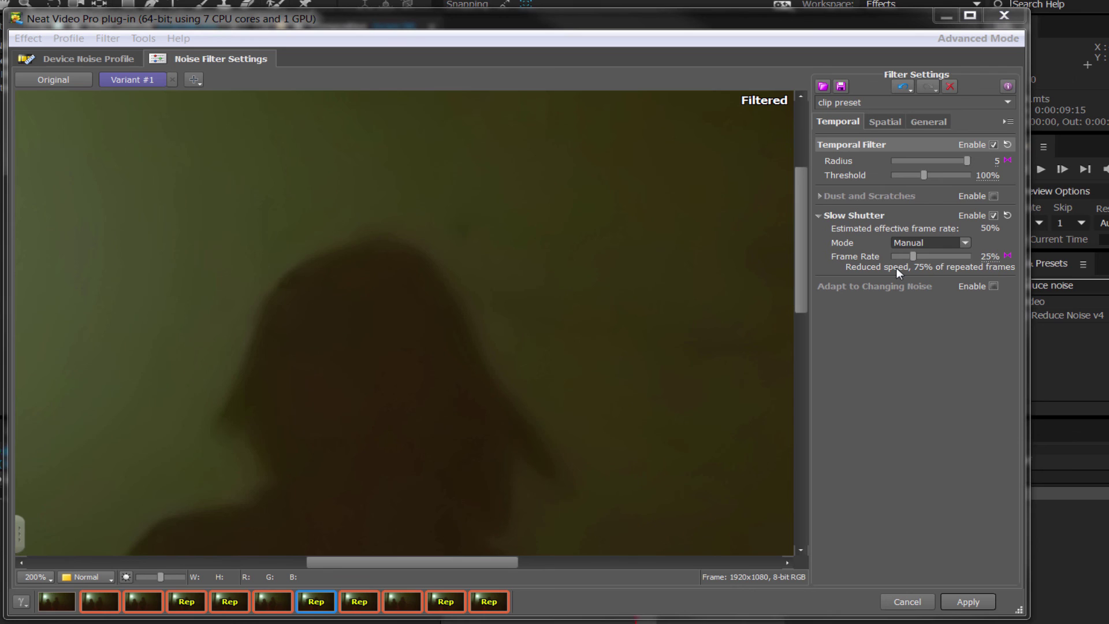
Step: Compare the preview with Slow Shutter off and on at 50% zoom, leaving it enabled at 25%
left_click(993, 215)
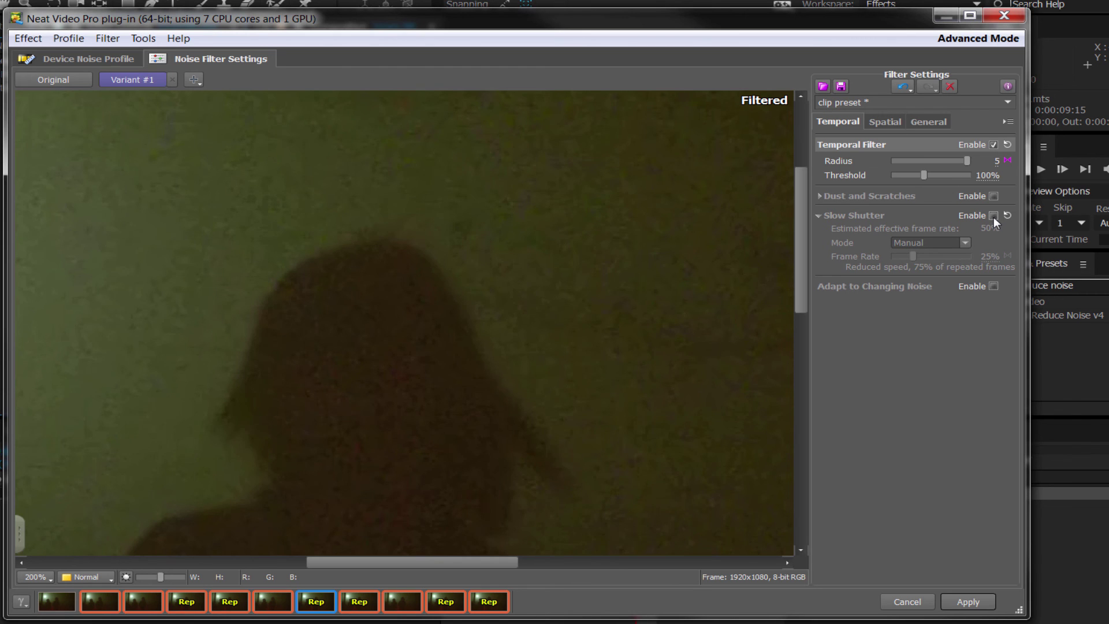
left_click(993, 216)
scroll(570, 290, "down", 2)
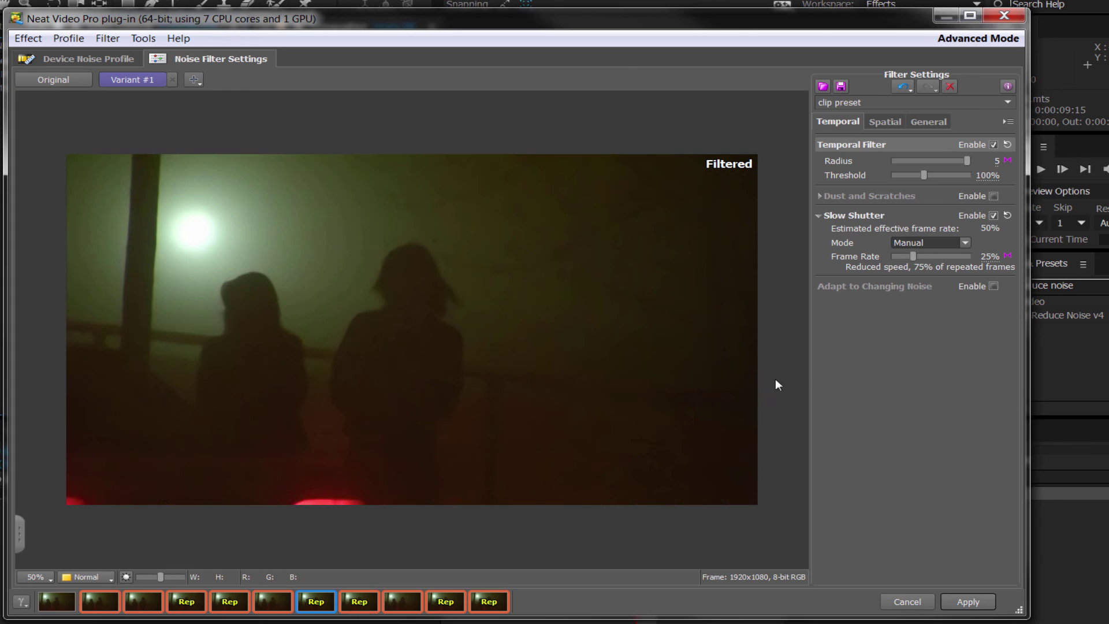
left_click(993, 216)
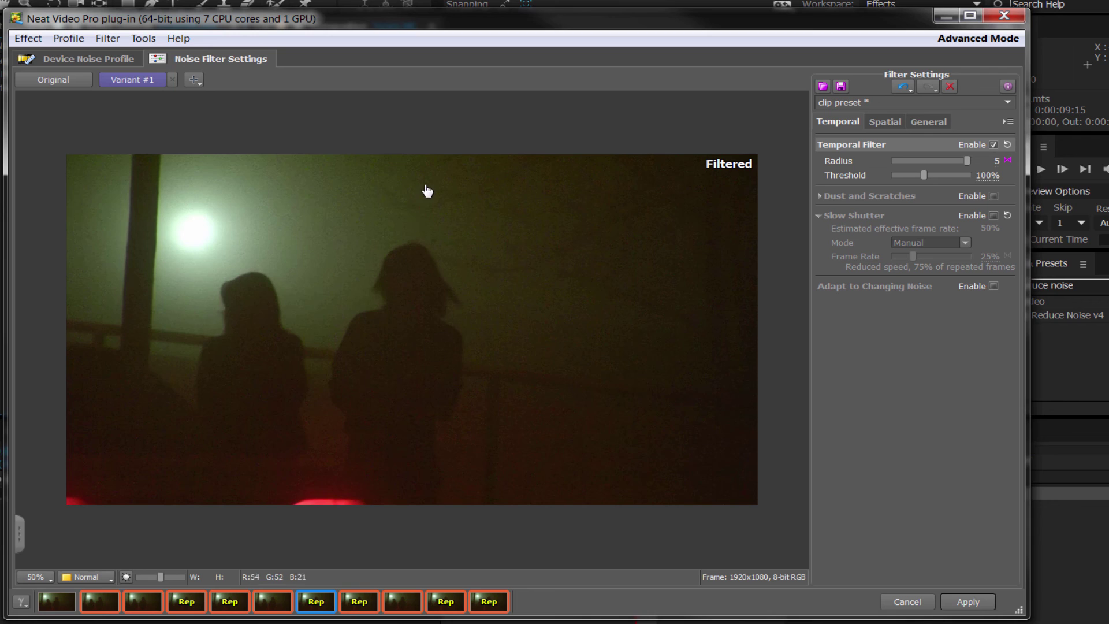
left_click(993, 215)
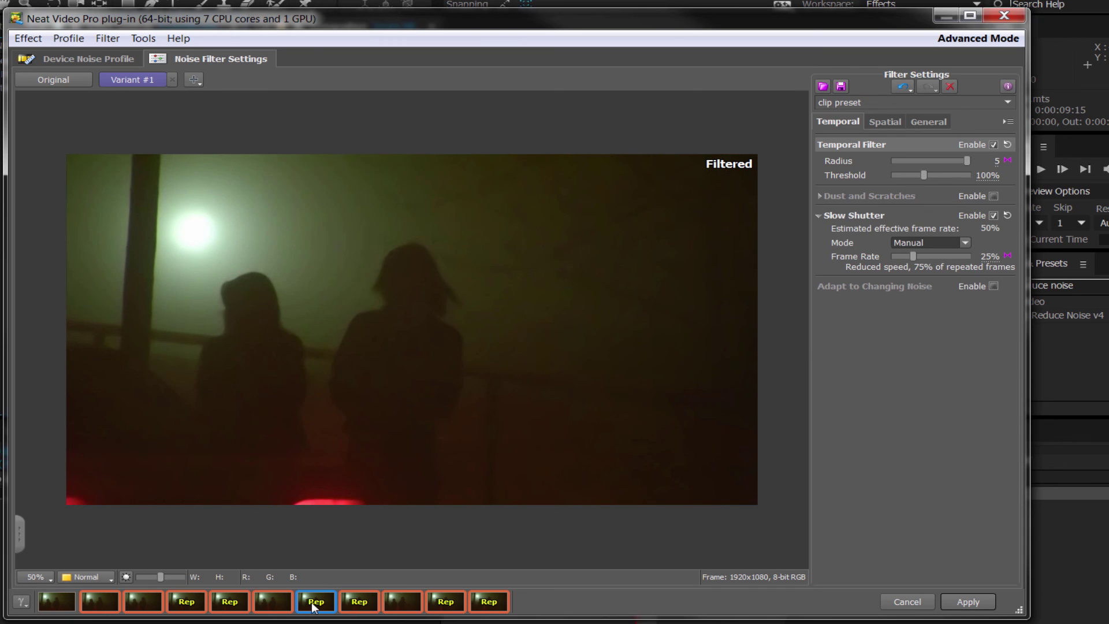